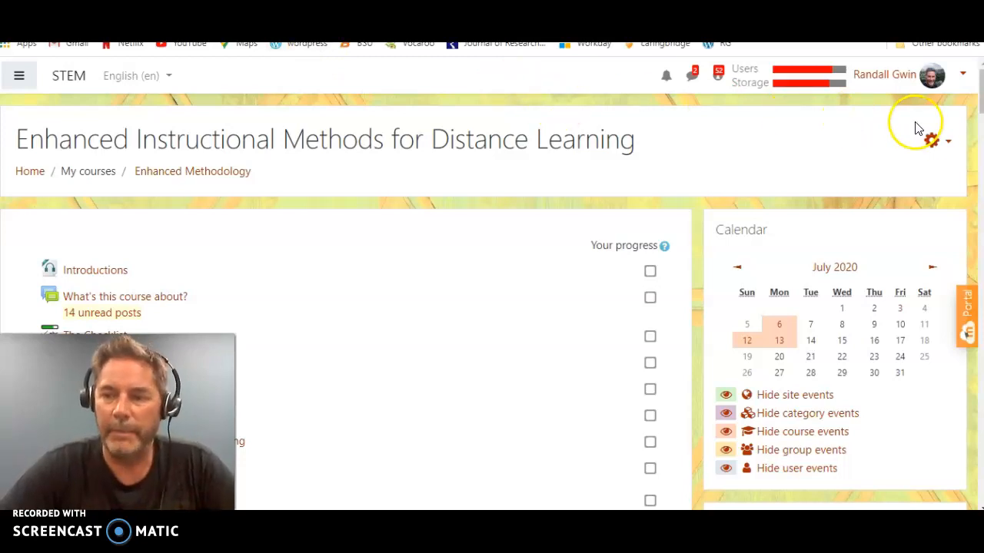
- Turn on editing for the Enhanced Instructional Methods for Distance Learning course
left_click(949, 144)
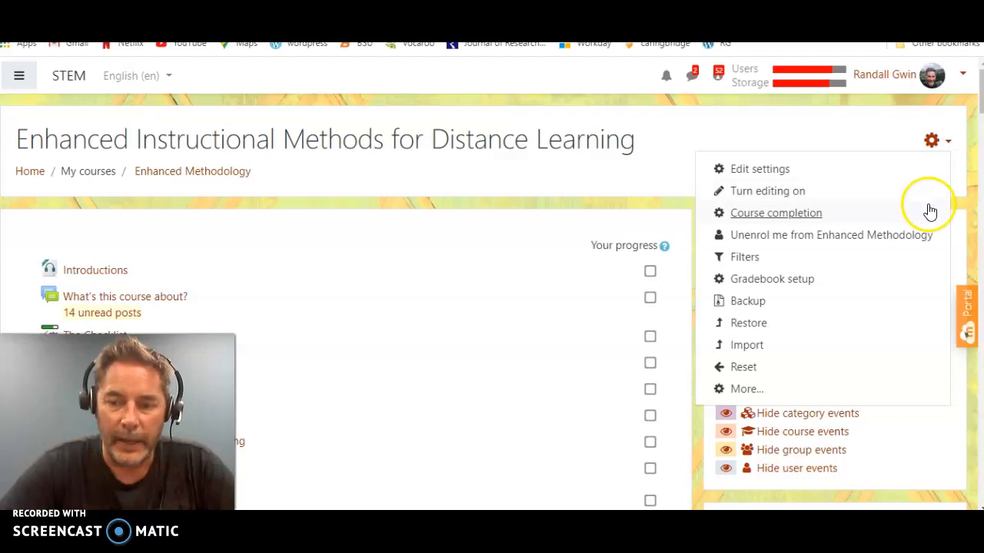
left_click(782, 195)
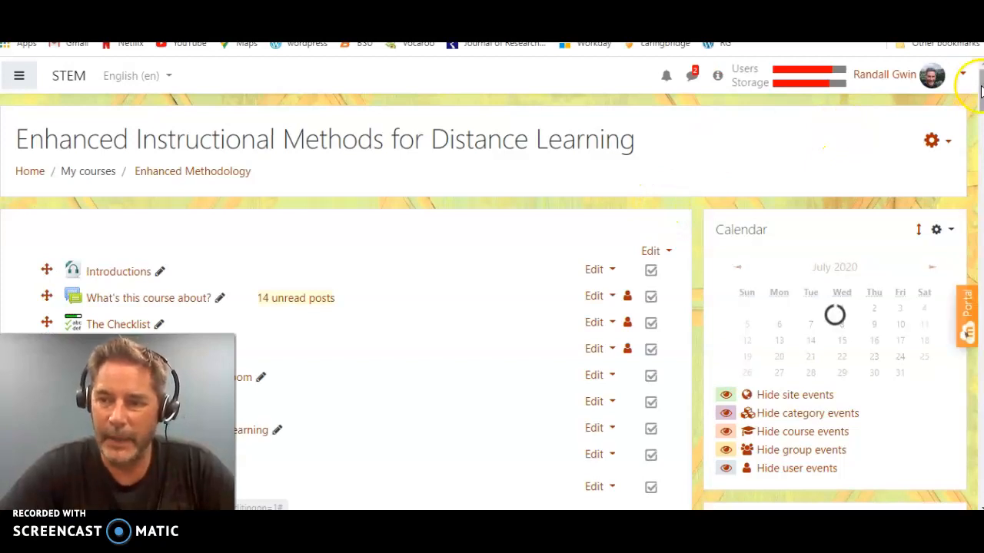
- Open the settings of the forum about the big similarities and differences between face-to-face and online teaching
scroll(979, 97, "down", 2)
scroll(979, 97, "down", 2)
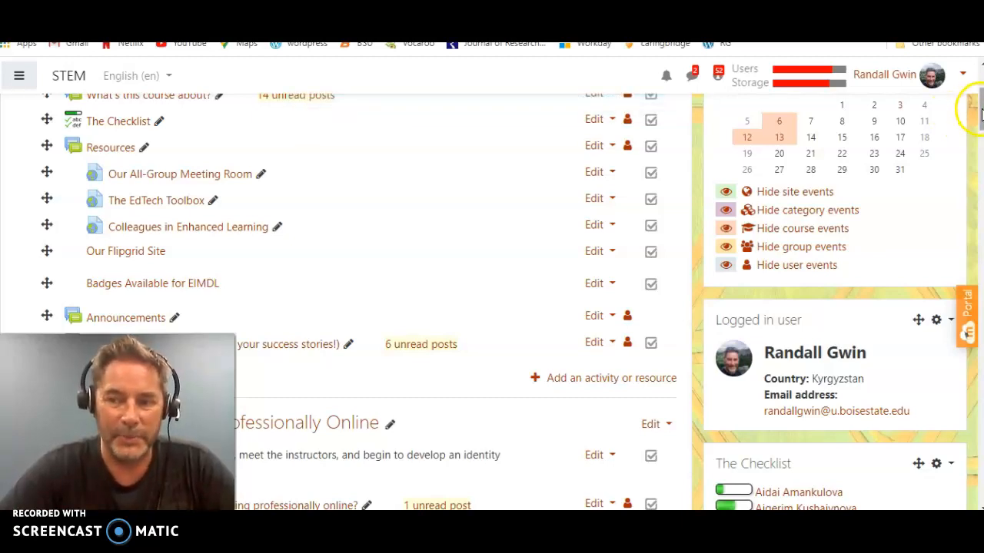
scroll(979, 123, "down", 2)
scroll(979, 122, "down", 2)
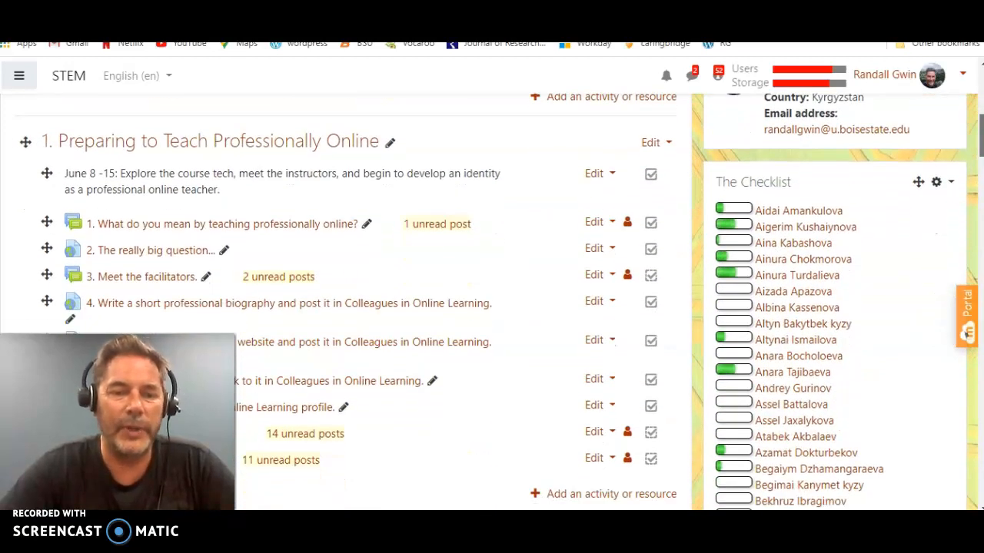
scroll(492, 300, "down", 1)
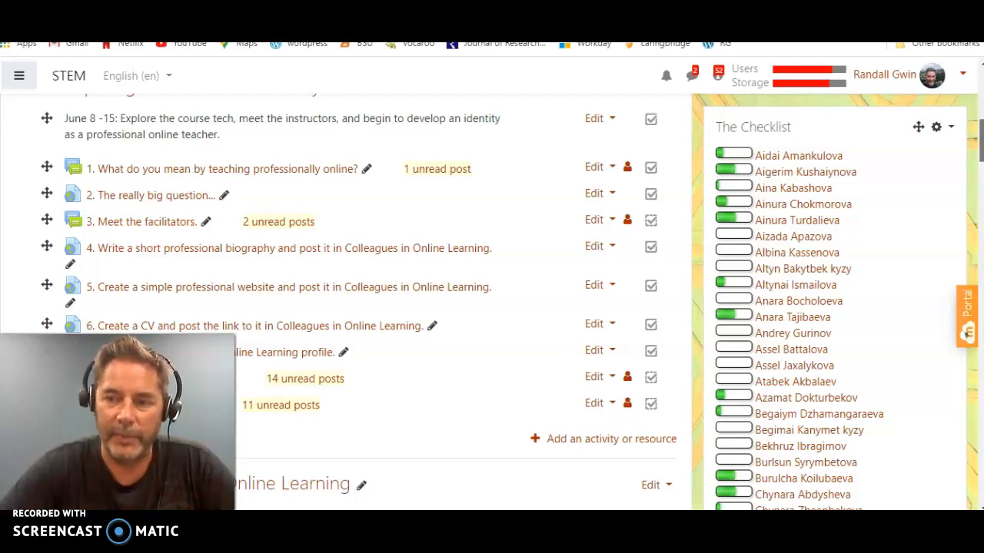
scroll(492, 299, "down", 20)
scroll(492, 300, "up", 1)
scroll(492, 300, "up", 4)
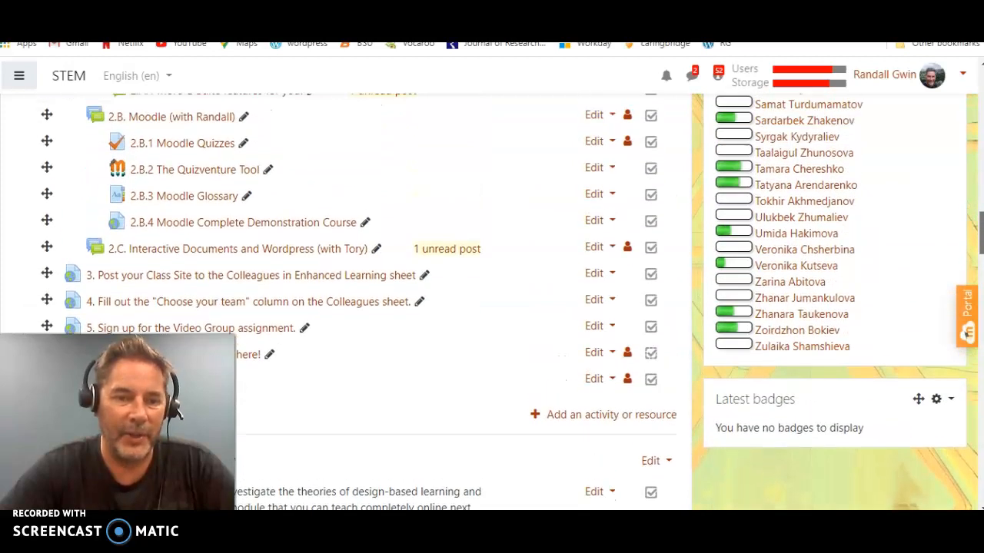
scroll(492, 300, "up", 2)
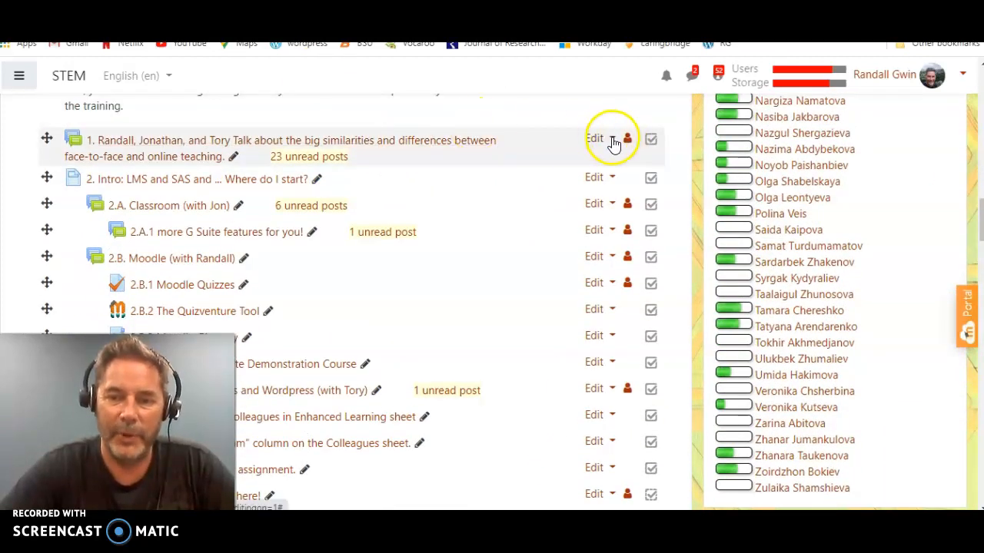
left_click(612, 142)
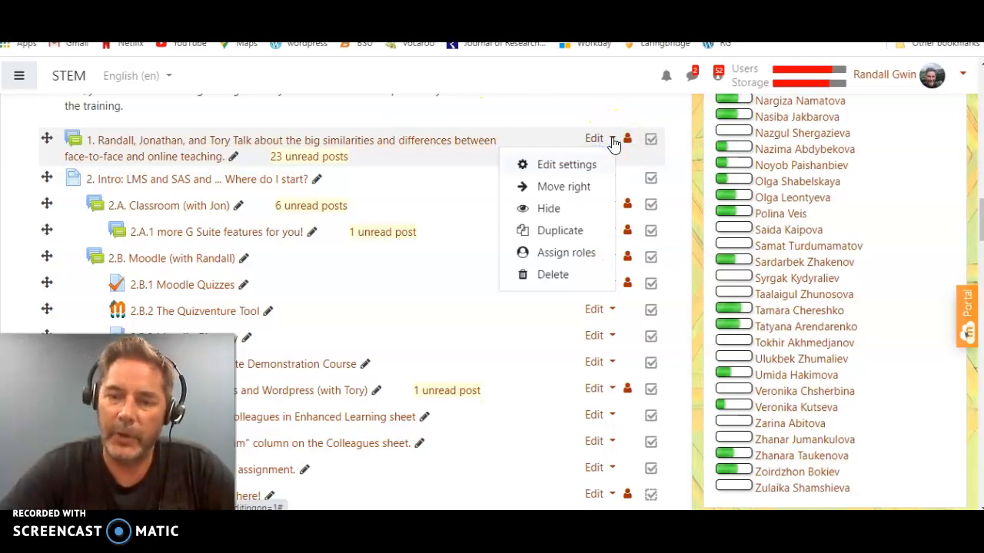
left_click(582, 161)
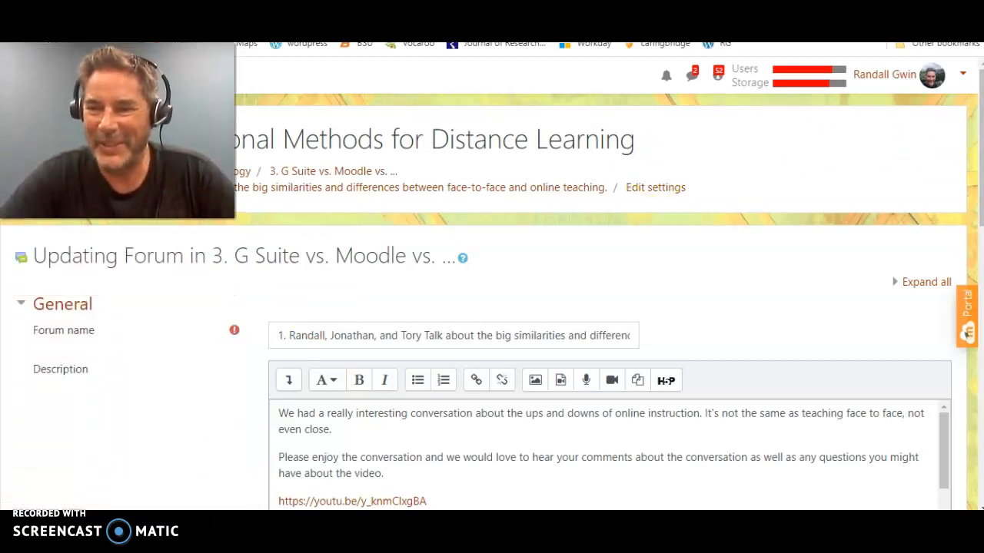
- Set the whole forum grading type to Point with a maximum grade of 10
left_click_drag(979, 132, 980, 210)
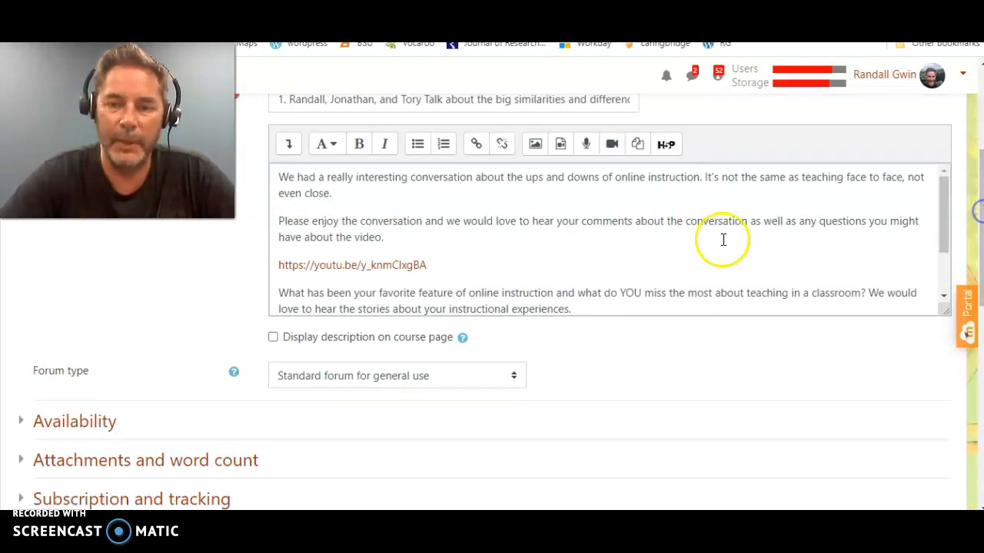
left_click(664, 254)
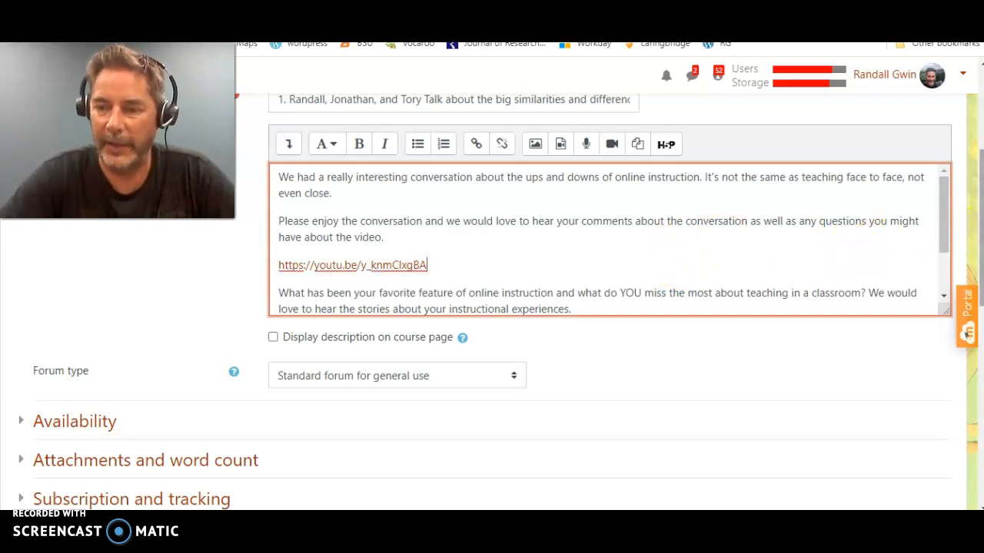
left_click_drag(981, 230, 980, 342)
left_click(20, 292)
left_click(358, 348)
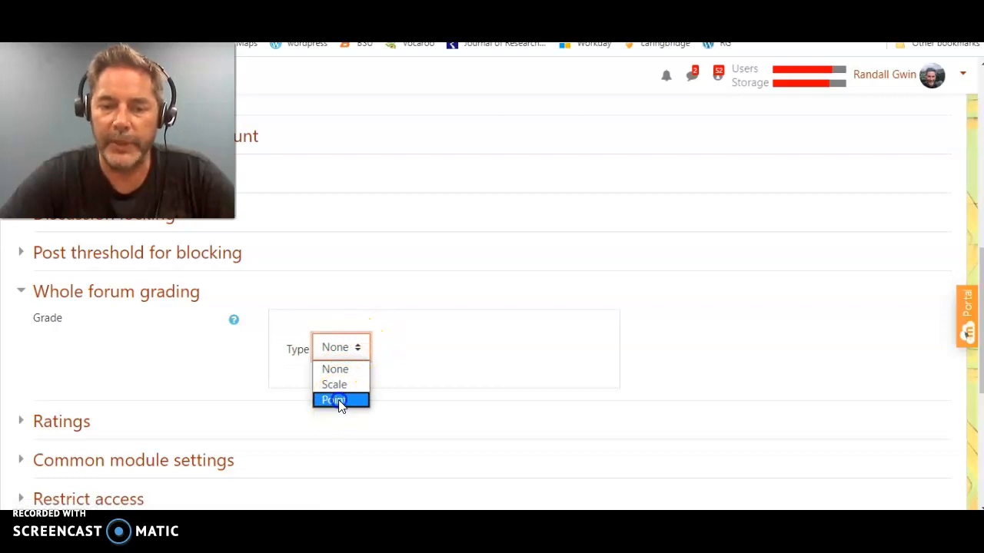
left_click(340, 401)
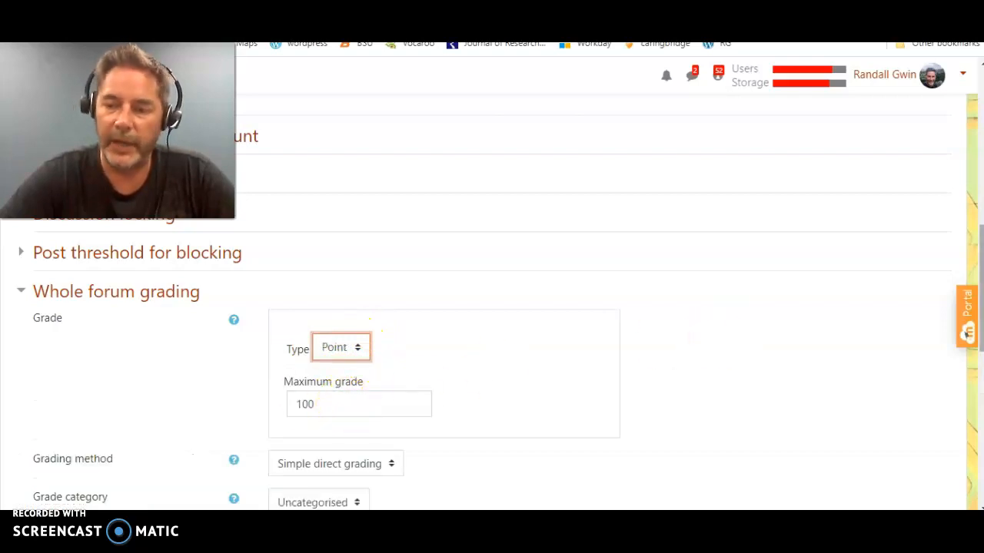
left_click(348, 402)
key("BackSpace")
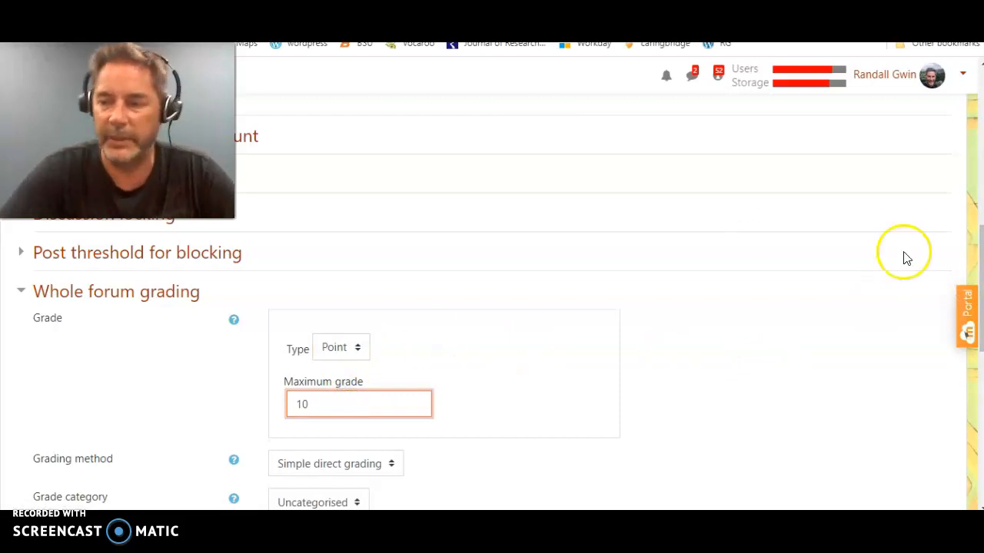
- Choose Marking guide as the grading method for the whole forum
scroll(981, 255, "down", 3)
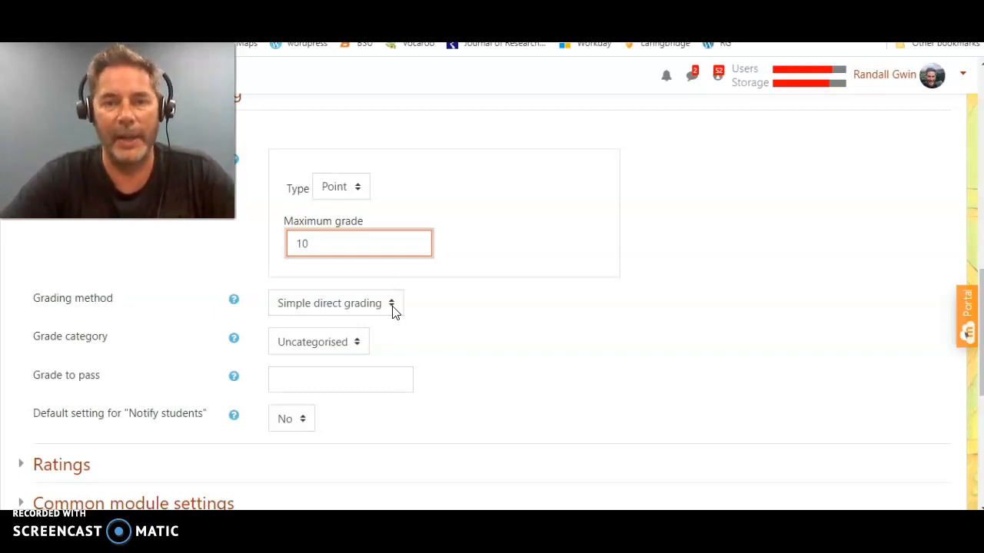
left_click(393, 311)
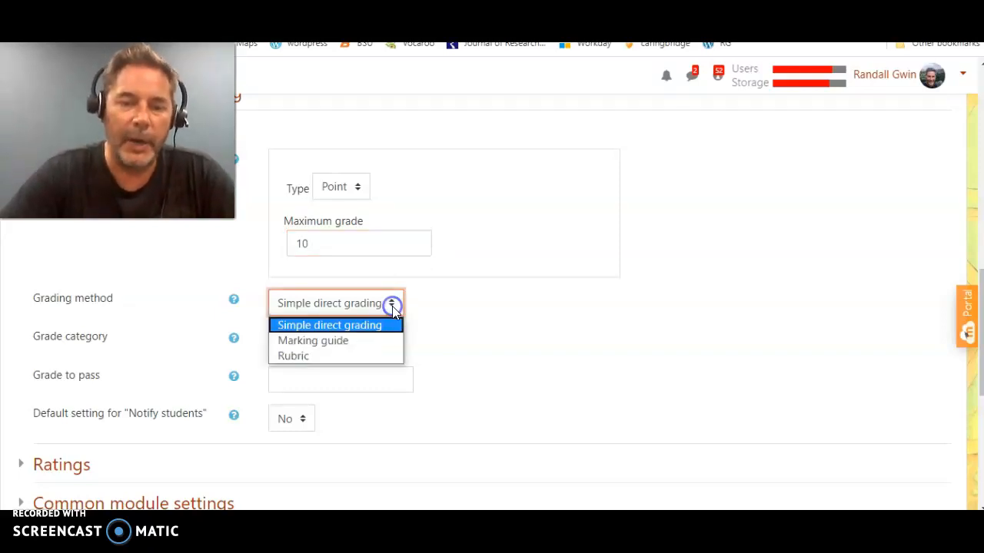
left_click(351, 344)
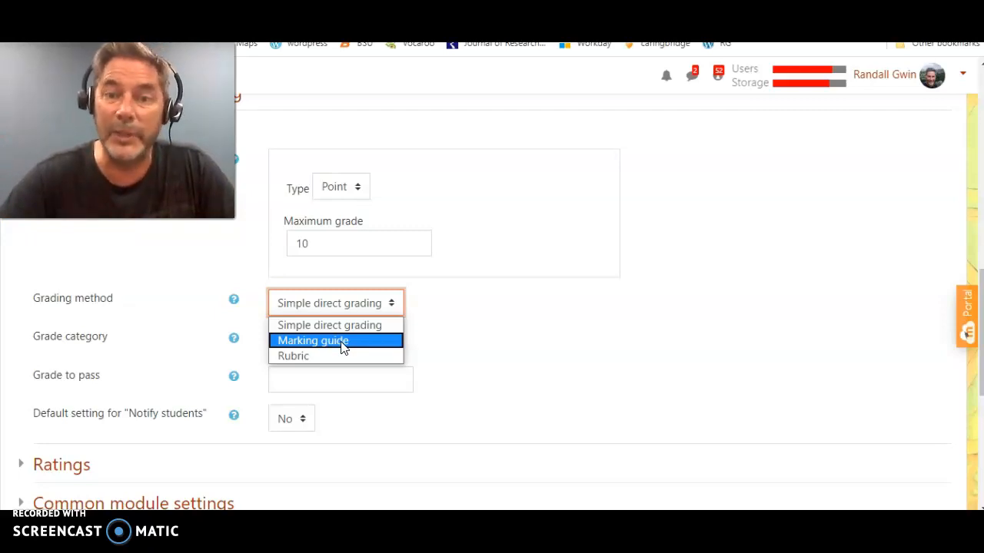
left_click(342, 342)
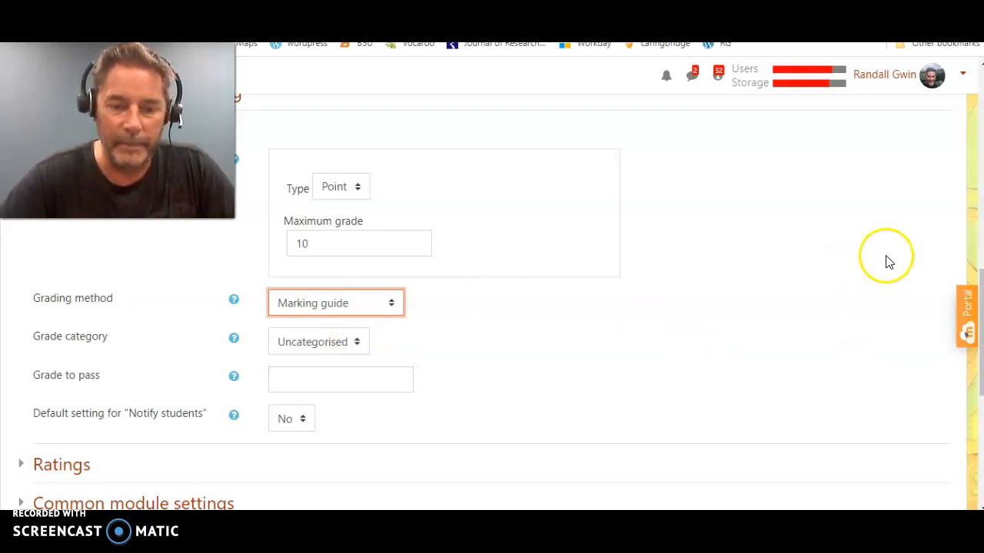
- Keep the grade category Uncategorised, set the grade to pass to 7, and save and display the forum
left_click(358, 348)
left_click(357, 347)
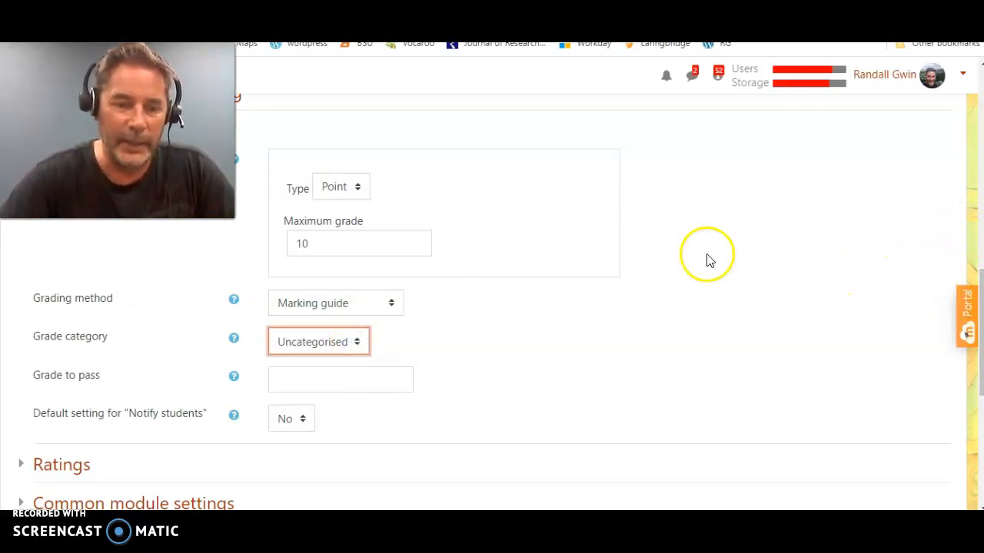
left_click(286, 377)
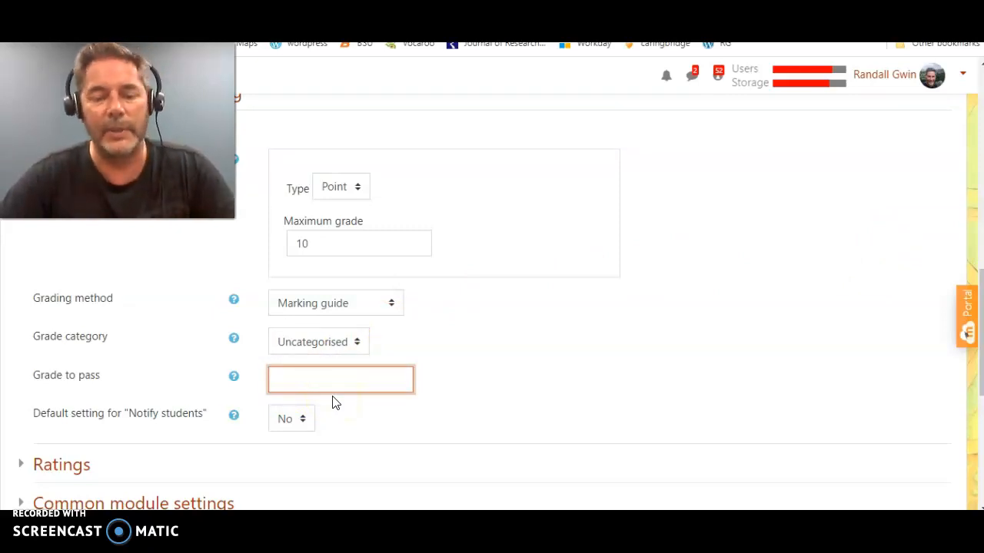
type("7")
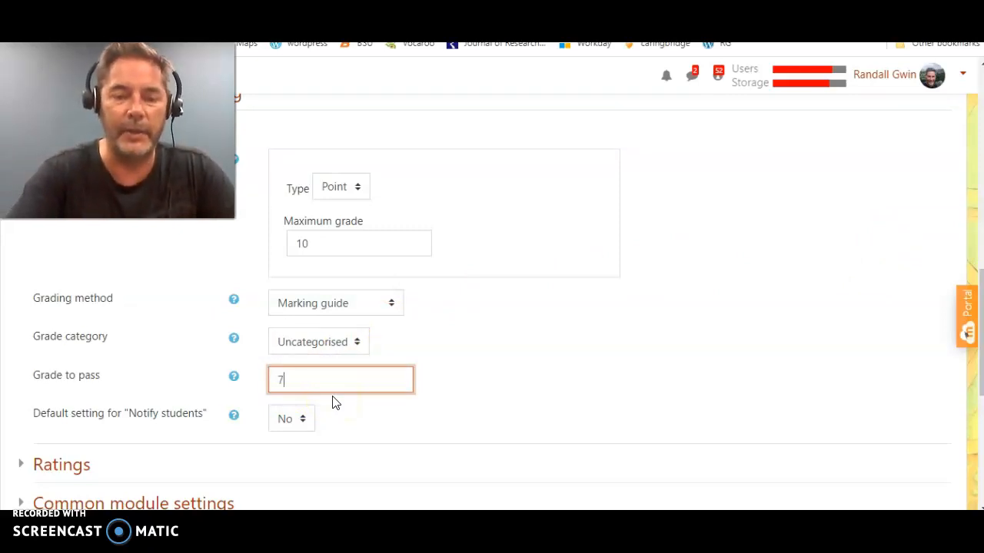
left_click(302, 406)
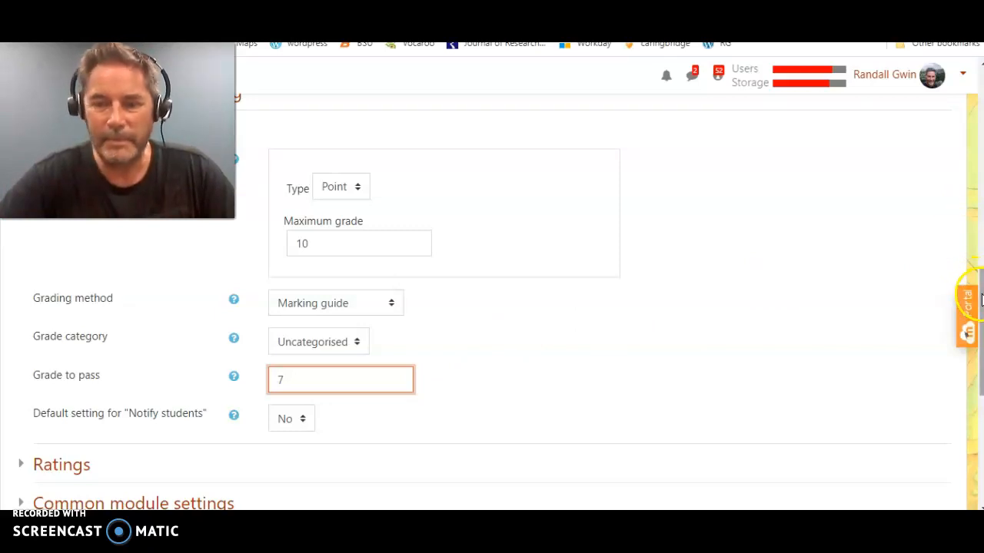
scroll(978, 295, "down", 5)
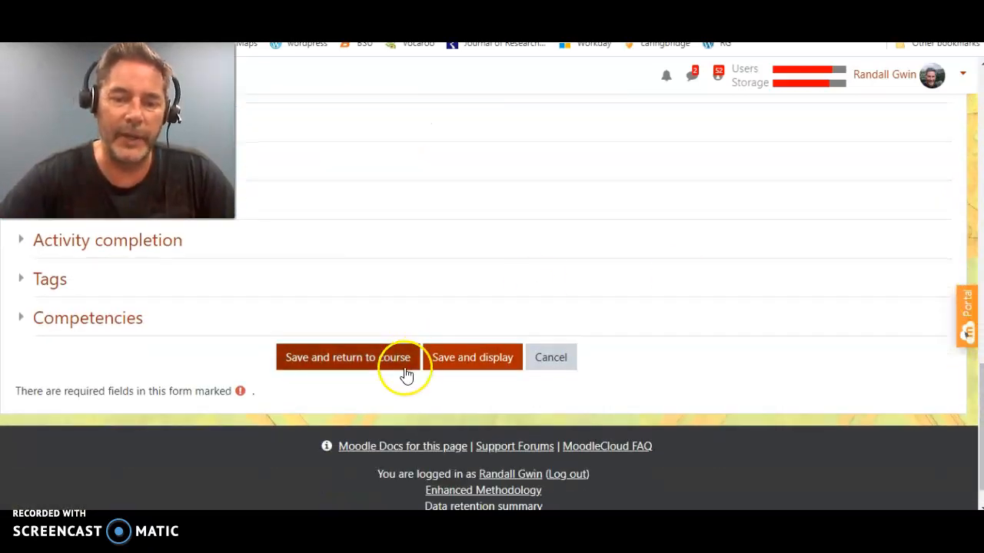
left_click(482, 365)
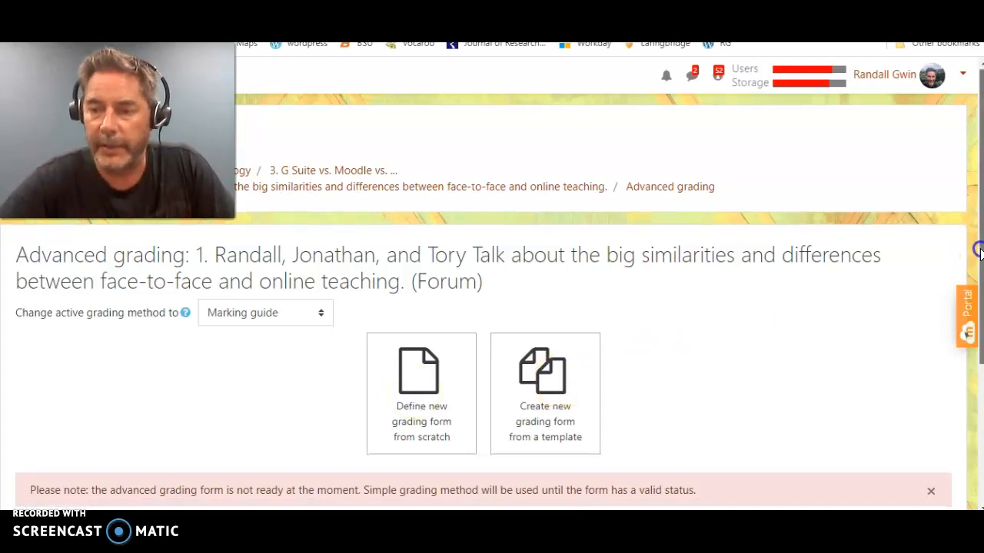
- Create the forum's grading form from the General Forum Evaluation shared template and confirm its use
scroll(981, 249, "down", 2)
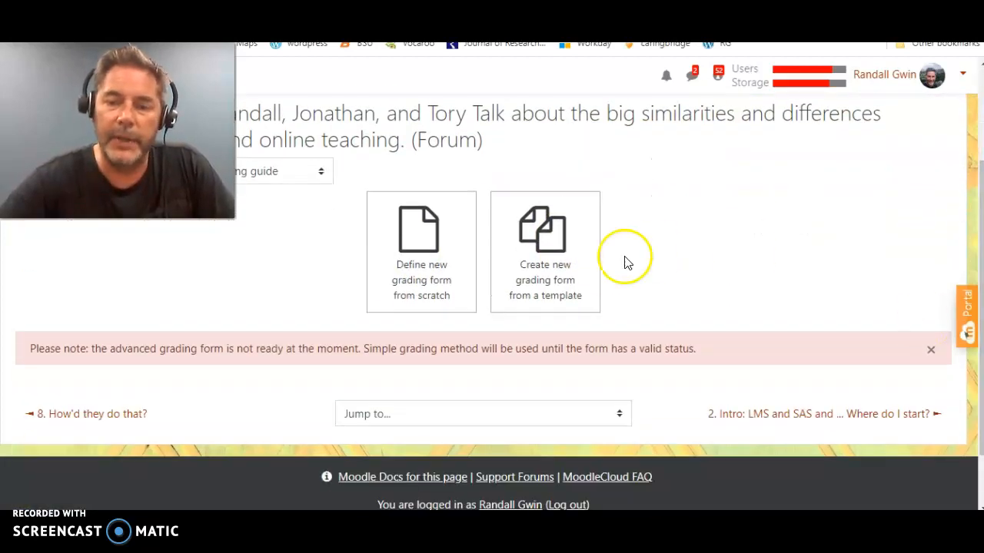
left_click(551, 261)
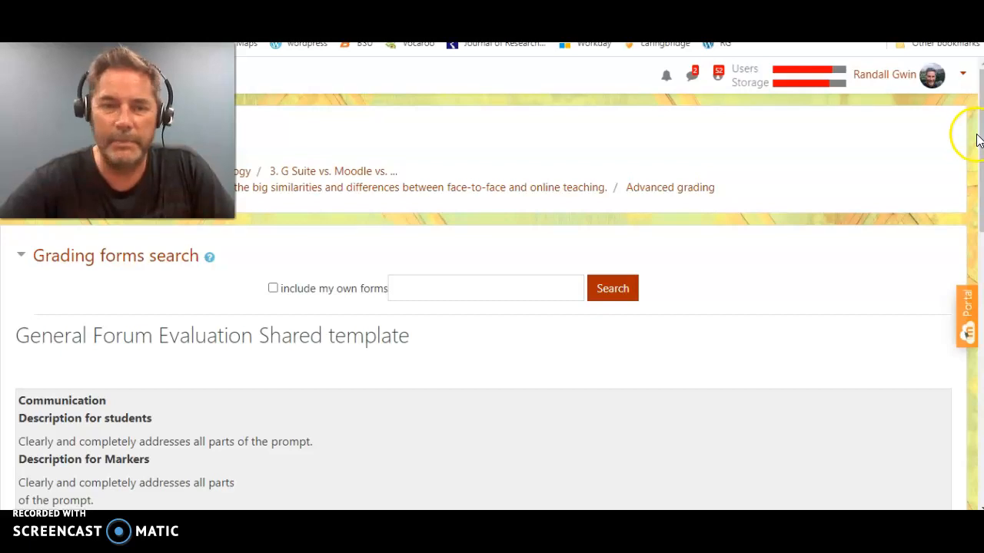
scroll(973, 146, "down", 2)
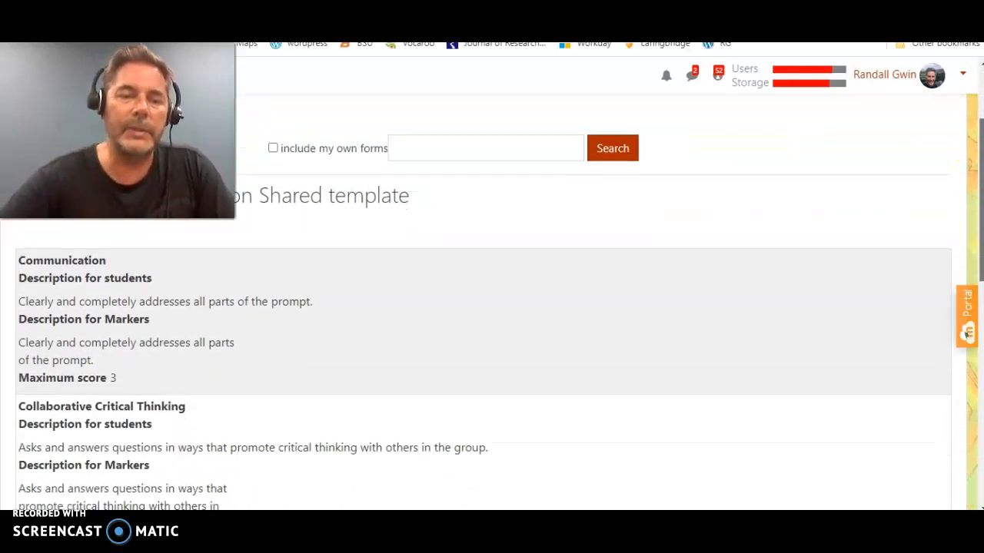
scroll(489, 315, "down", 1)
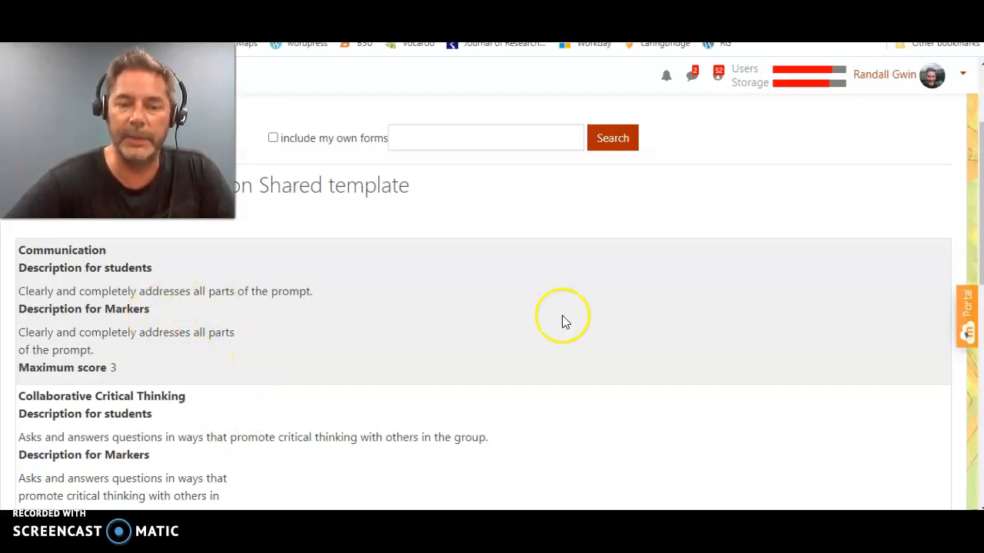
left_click_drag(977, 265, 977, 338)
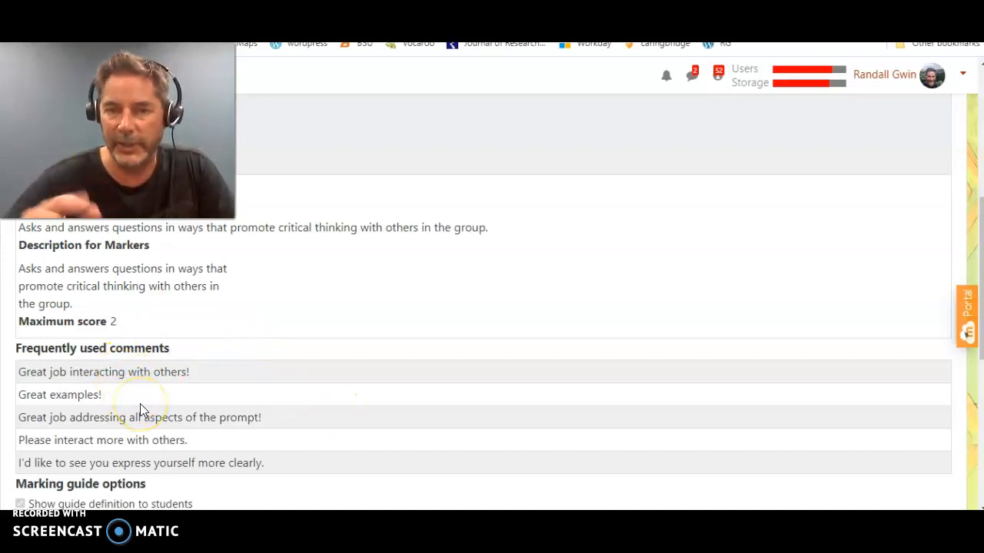
left_click_drag(980, 224, 981, 308)
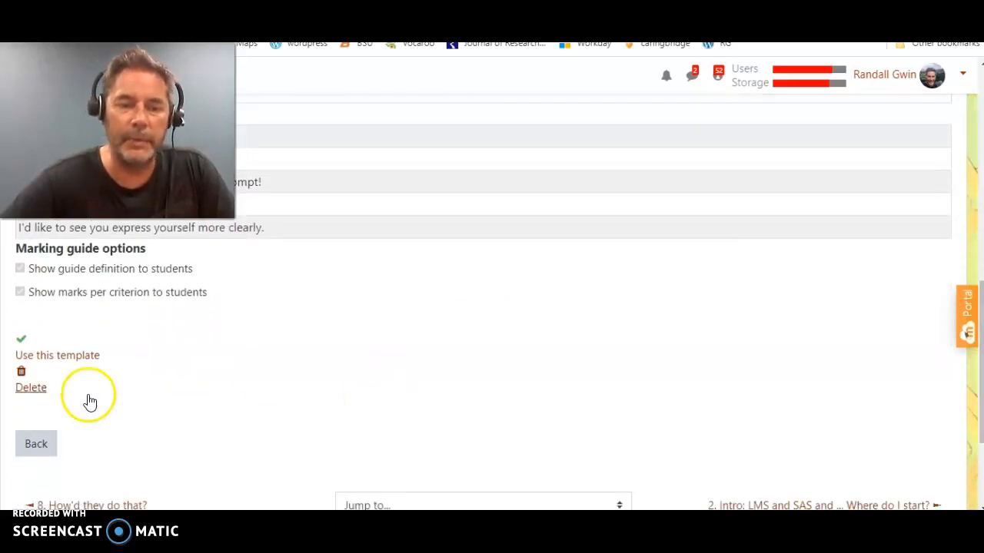
left_click(66, 355)
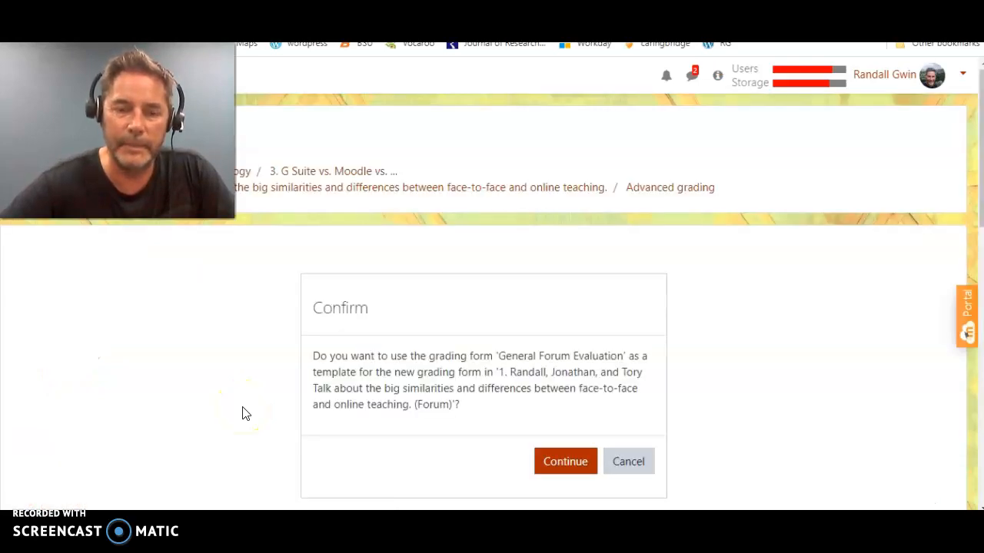
left_click(580, 464)
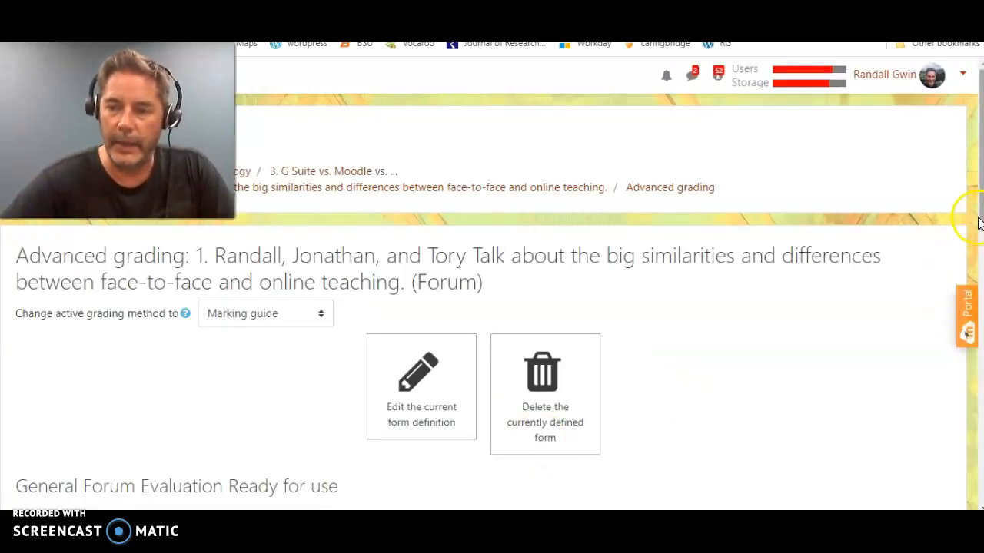
- Return from the advanced grading page to the forum and open its user grading view
mouse_move(983, 214)
left_mouse_down()
mouse_move(983, 466)
mouse_move(979, 228)
mouse_move(969, 208)
left_mouse_up()
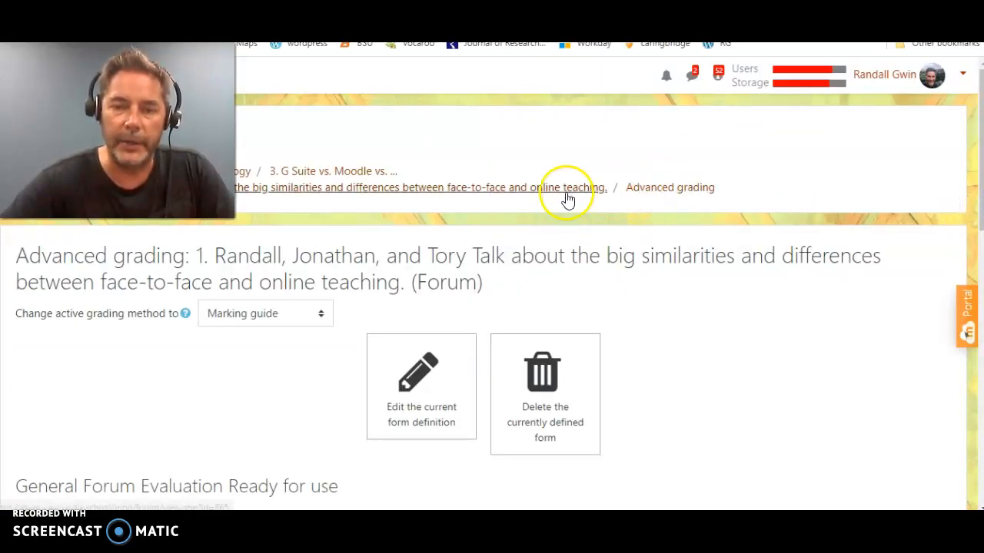
left_click(520, 195)
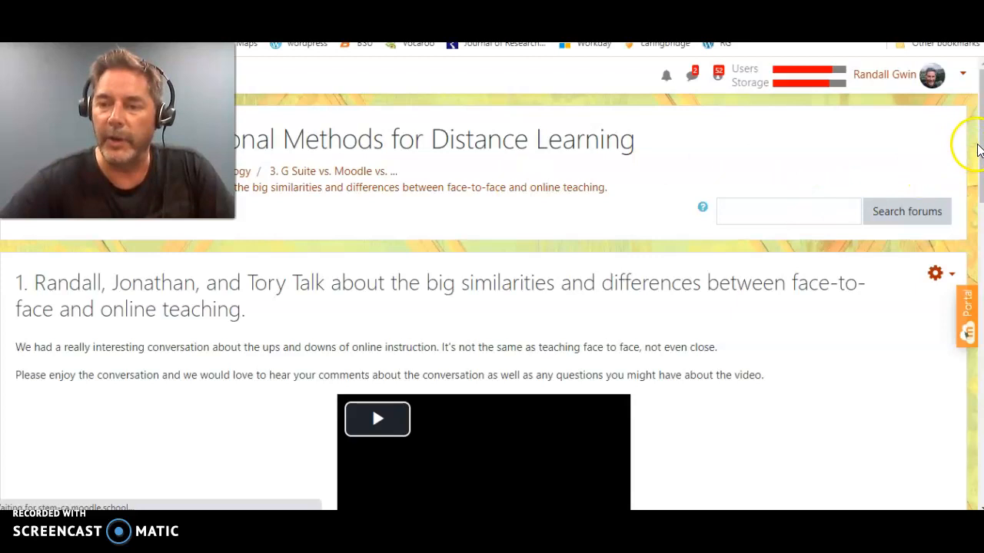
left_click_drag(978, 150, 978, 253)
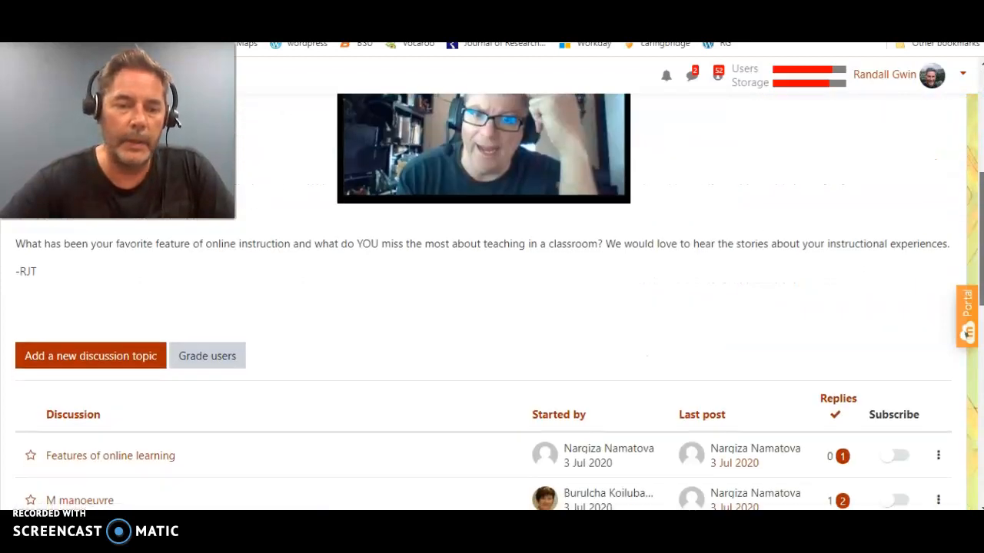
left_click(208, 362)
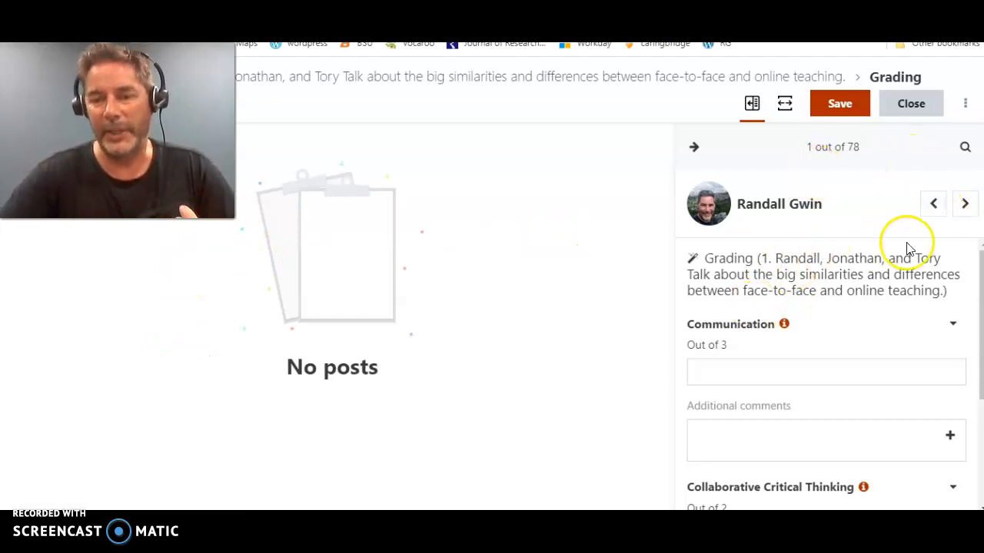
- Go to the last participant in the grading list and read through their forum post
left_click(934, 205)
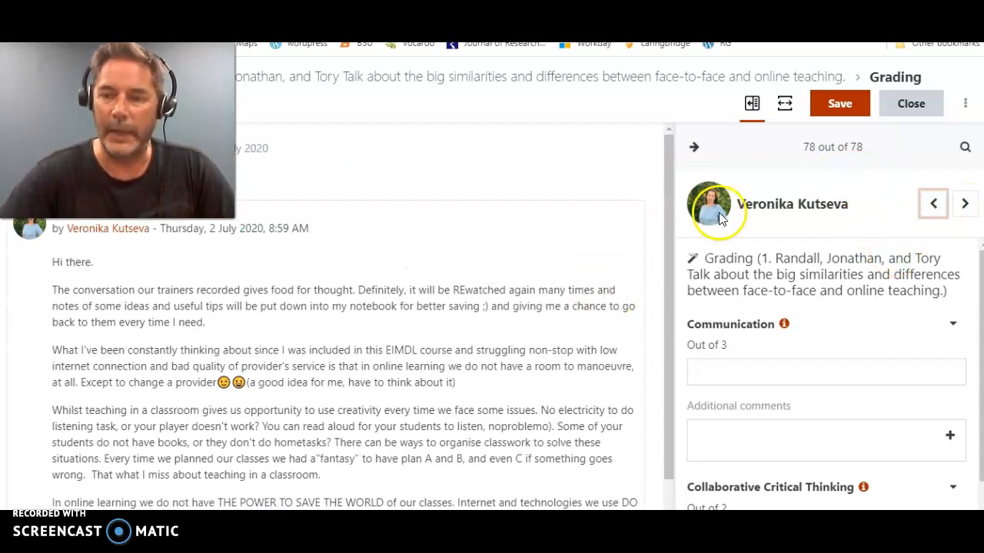
scroll(667, 213, "down", 2)
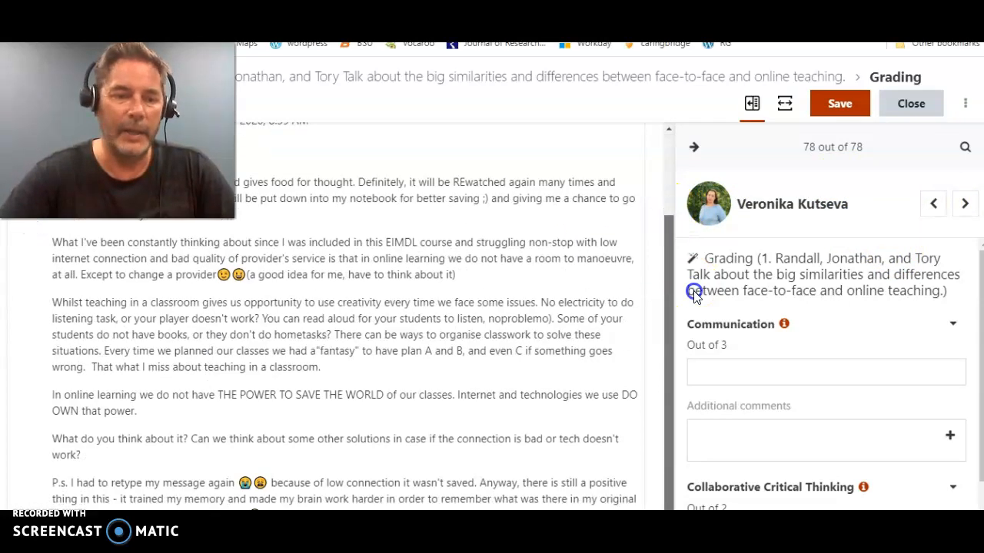
scroll(674, 228, "up", 1)
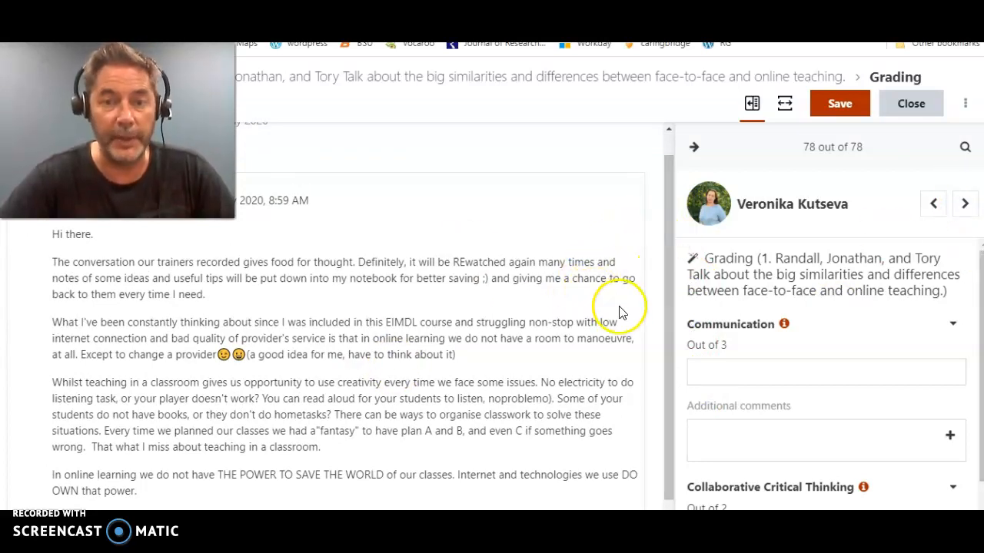
left_click_drag(667, 265, 670, 336)
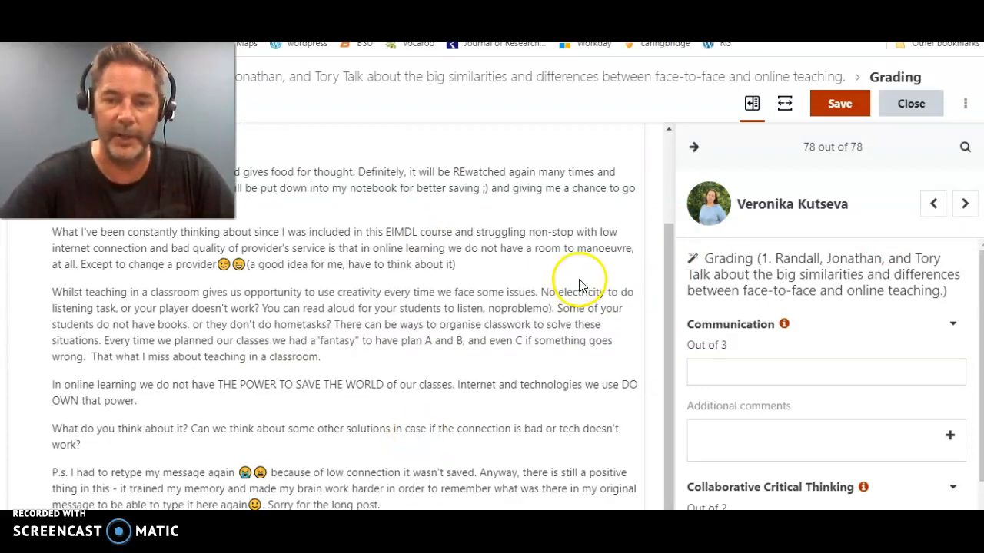
left_click_drag(670, 286, 659, 219)
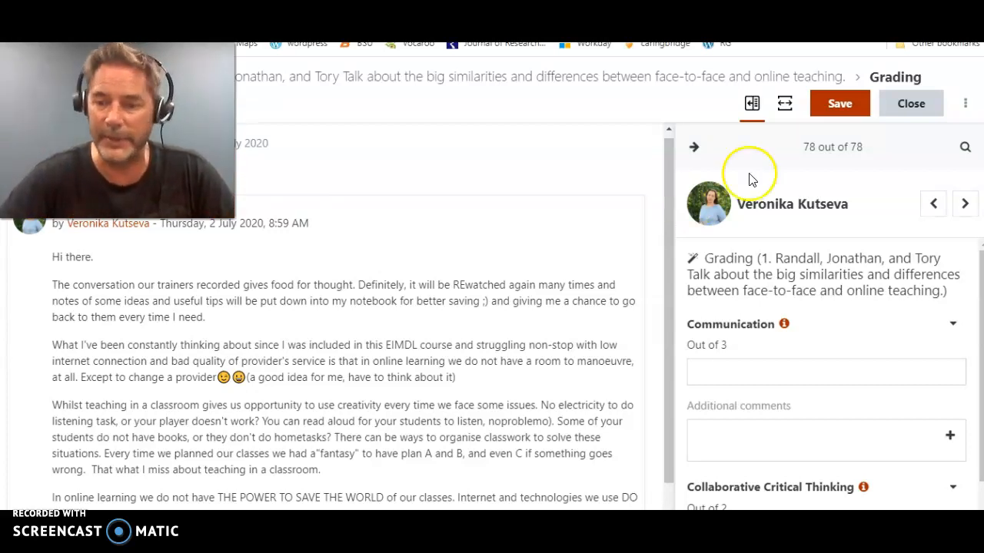
- Give the participant a Communication score of 3
left_click_drag(978, 291, 980, 352)
left_click(729, 289)
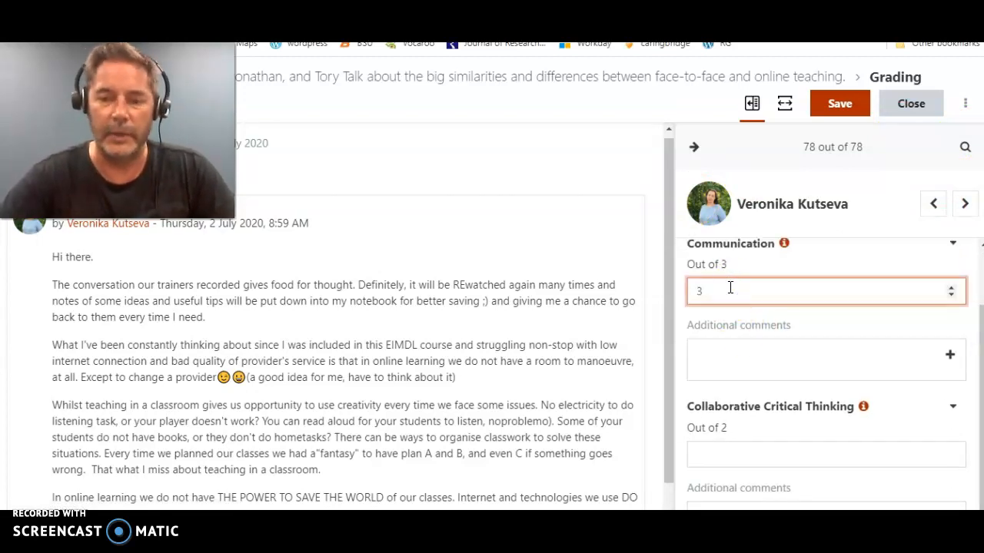
- Try the frequently used comment "Great job interacting with others!" for Communication, and clear the comment again
left_click(724, 352)
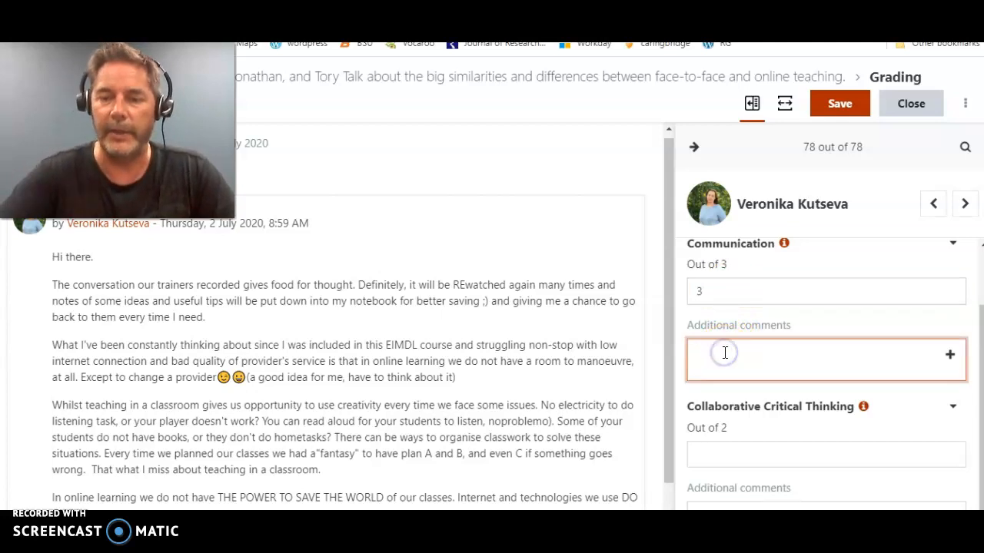
left_click(949, 355)
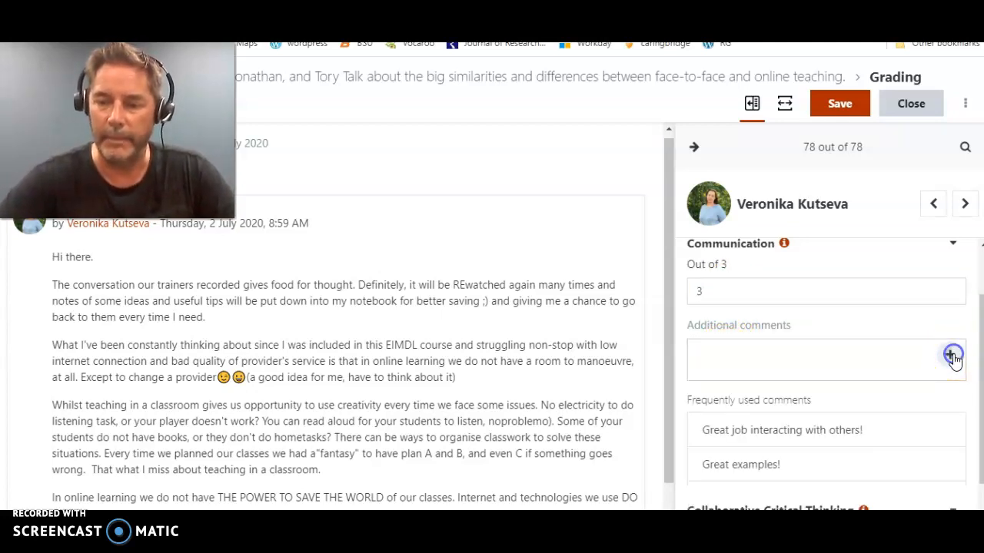
left_click(788, 432)
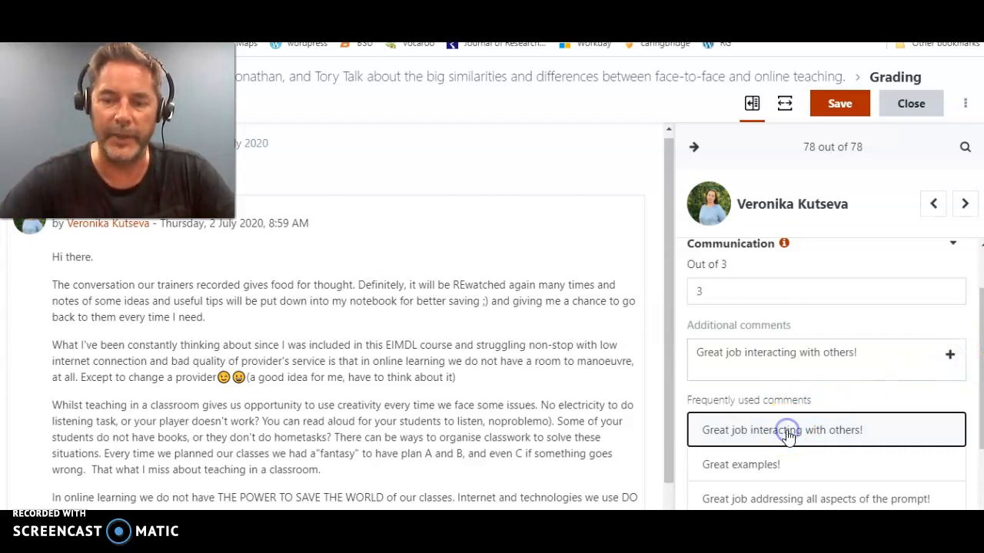
left_click(950, 356)
left_click(874, 351)
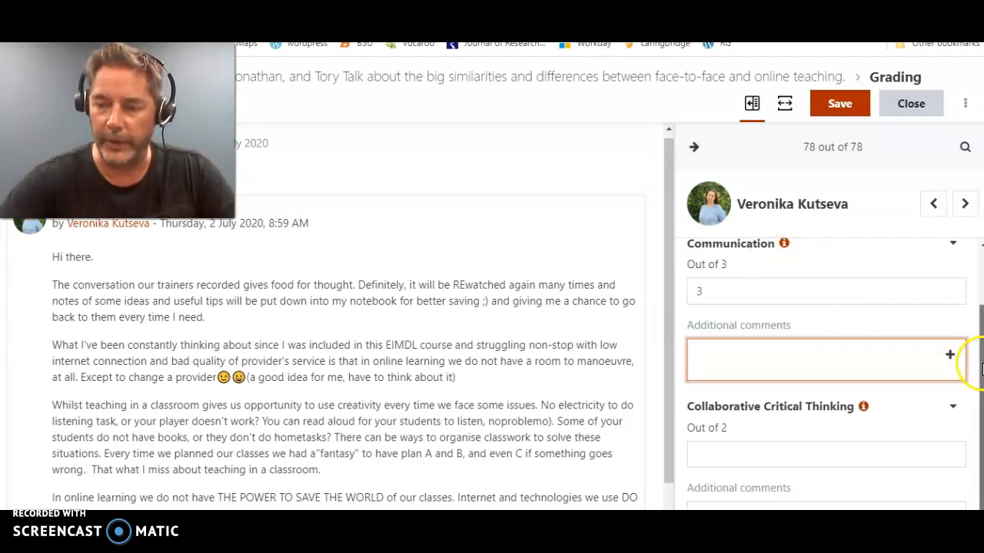
- Score Collaborative Critical Thinking 2 and enter "alksdjfl" as its additional comment
left_click_drag(982, 365, 982, 396)
left_click(727, 401)
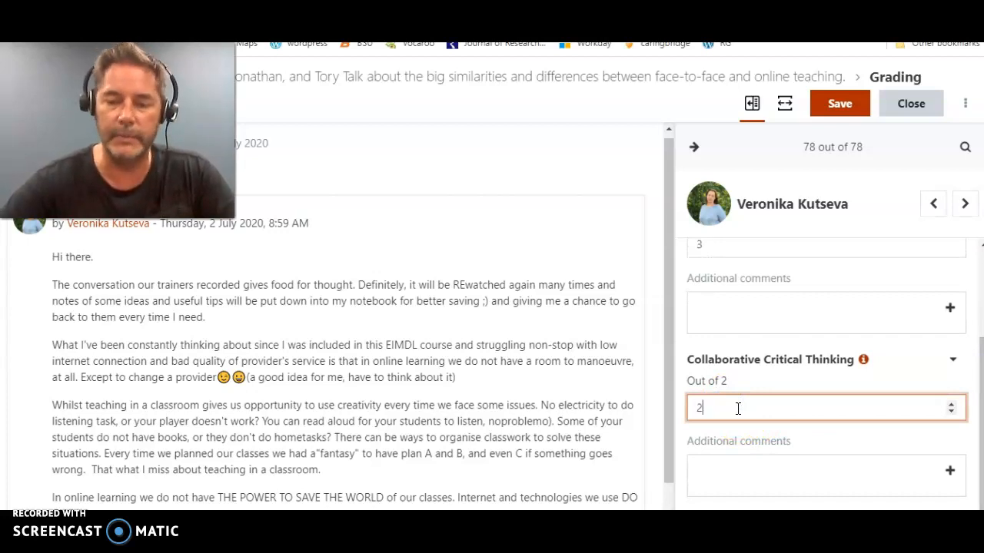
left_click(949, 473)
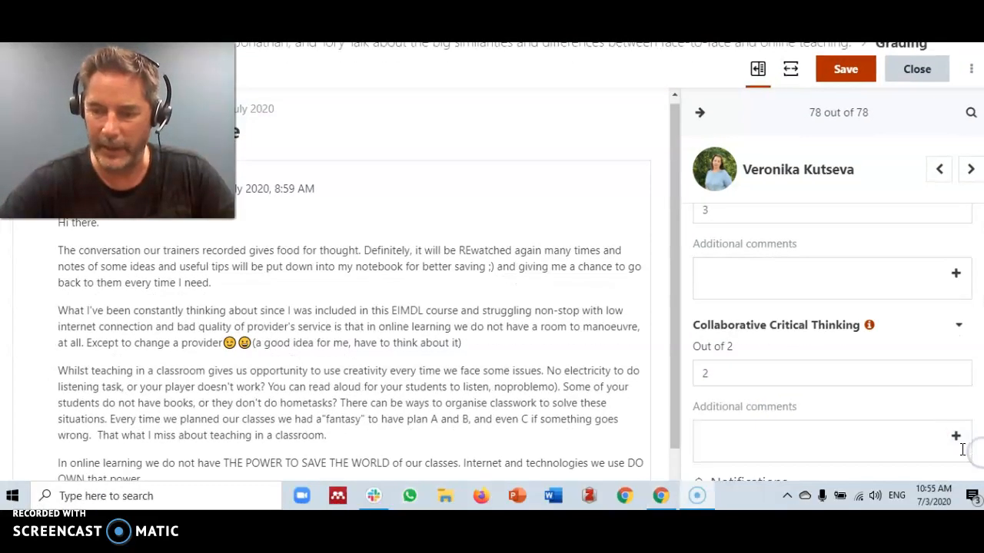
left_click(772, 432)
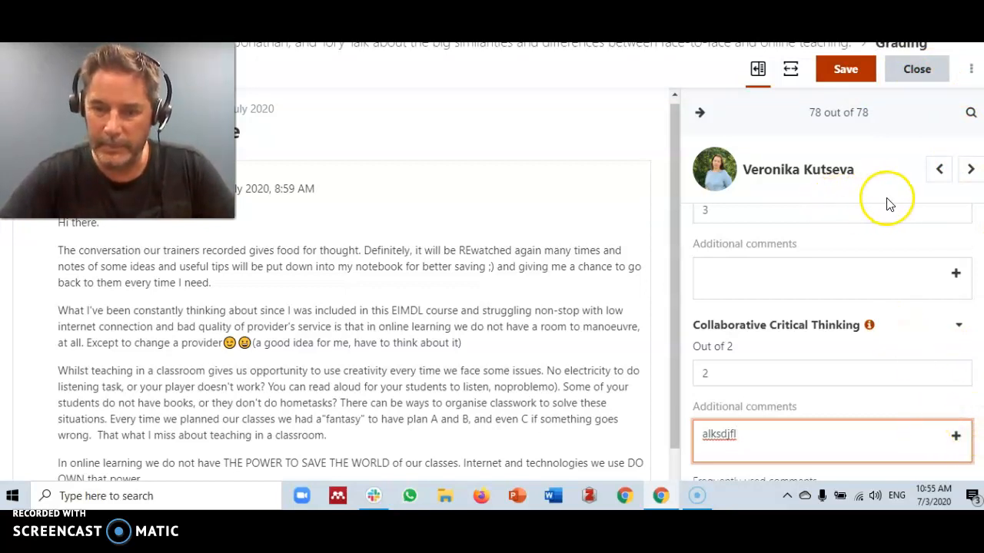
- Save the participant's grade and close the grading view
left_click(845, 69)
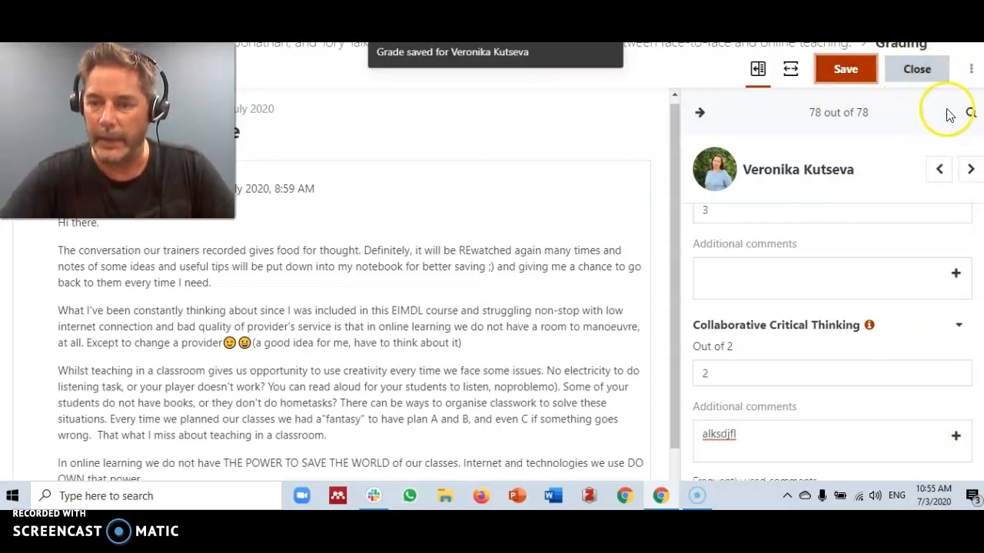
scroll(831, 338, "up", 3)
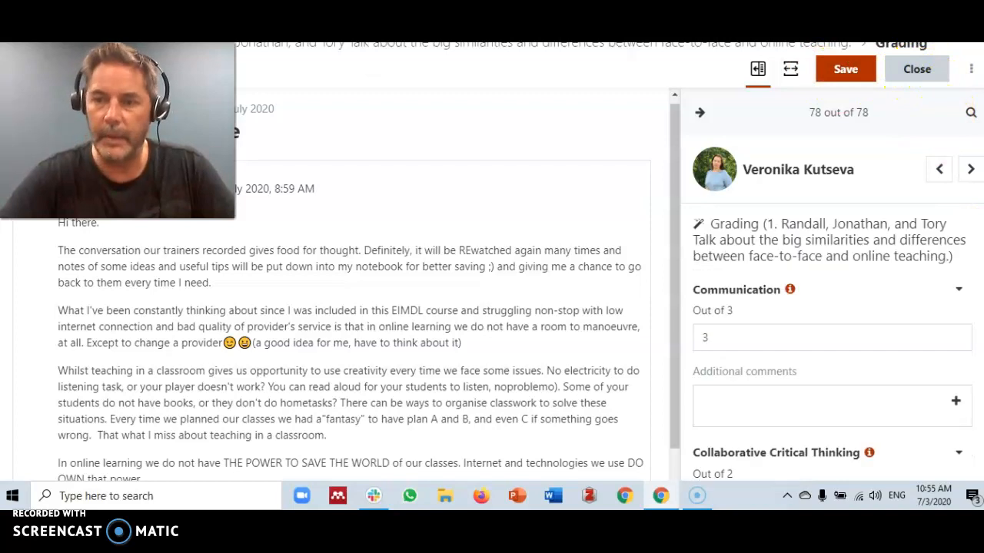
left_click(917, 69)
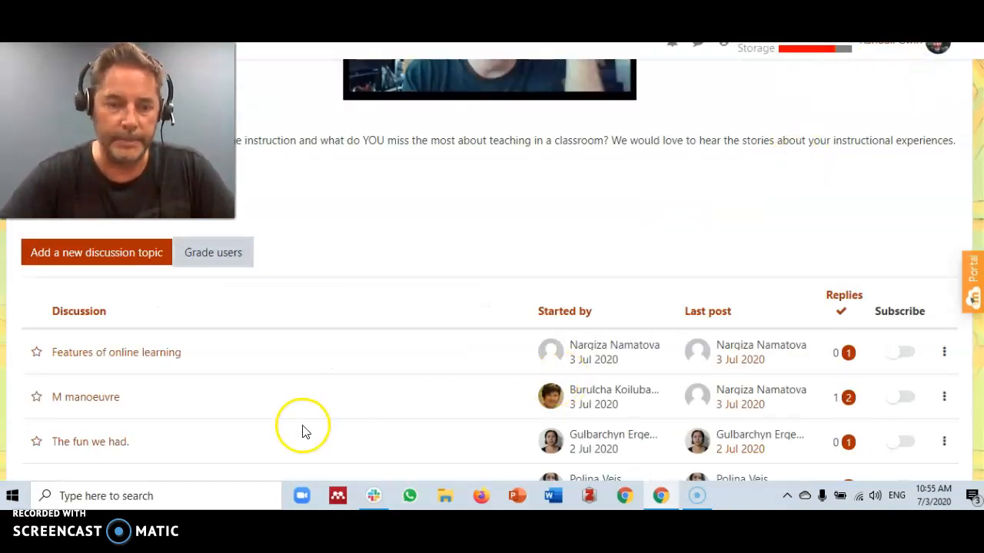
- Reopen the user grading and page backwards through the participants to review their posts and scores, closing the view when done
left_click(219, 264)
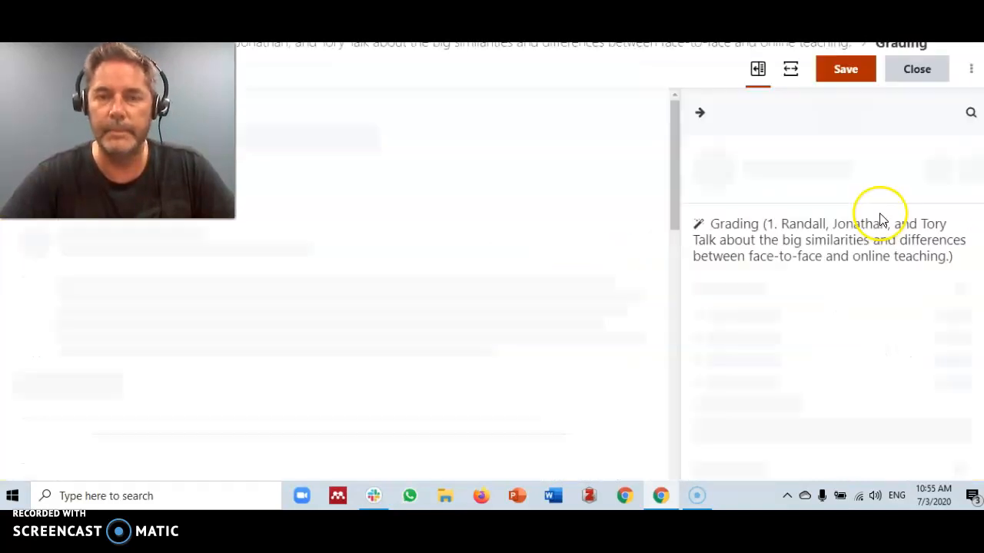
left_click(940, 169)
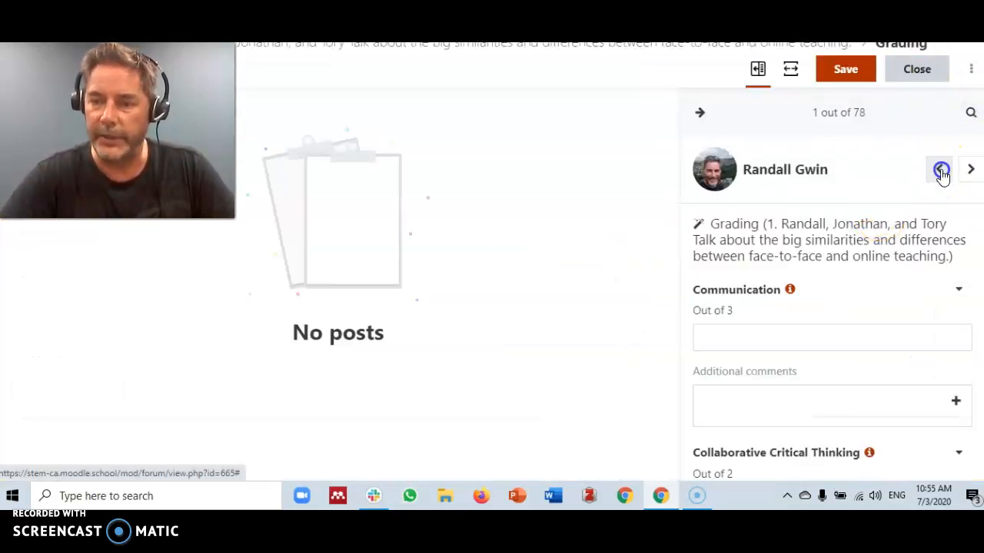
left_click(941, 171)
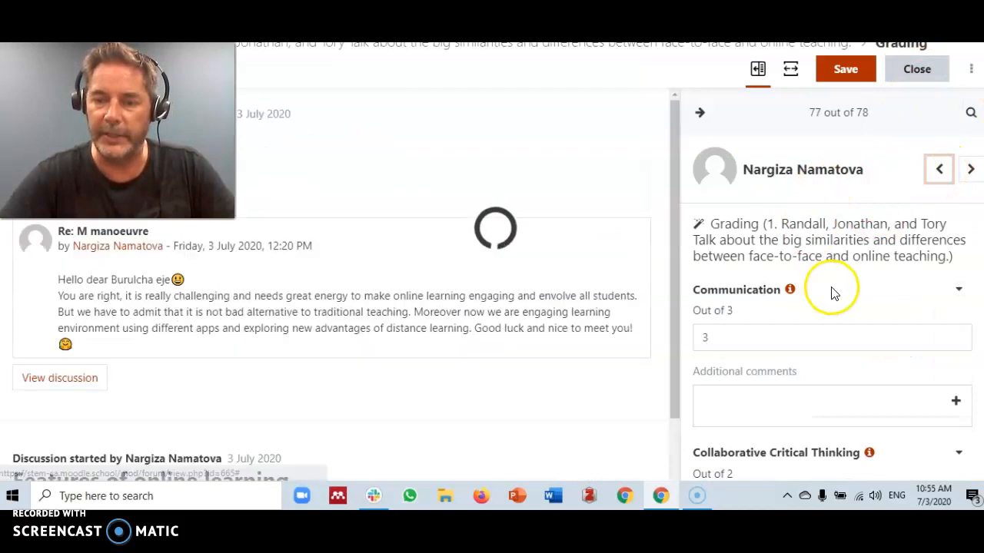
left_click(939, 168)
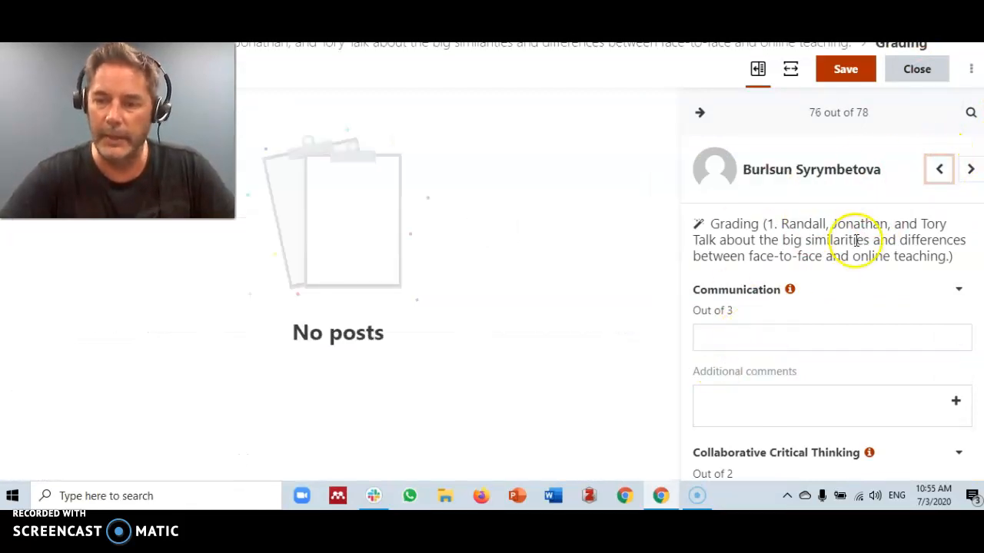
left_click(936, 169)
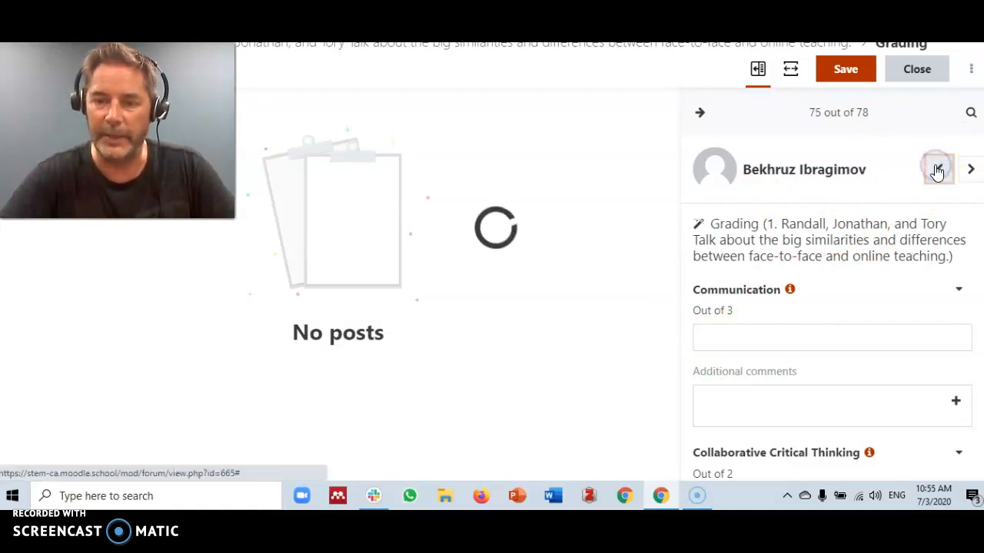
left_click(936, 169)
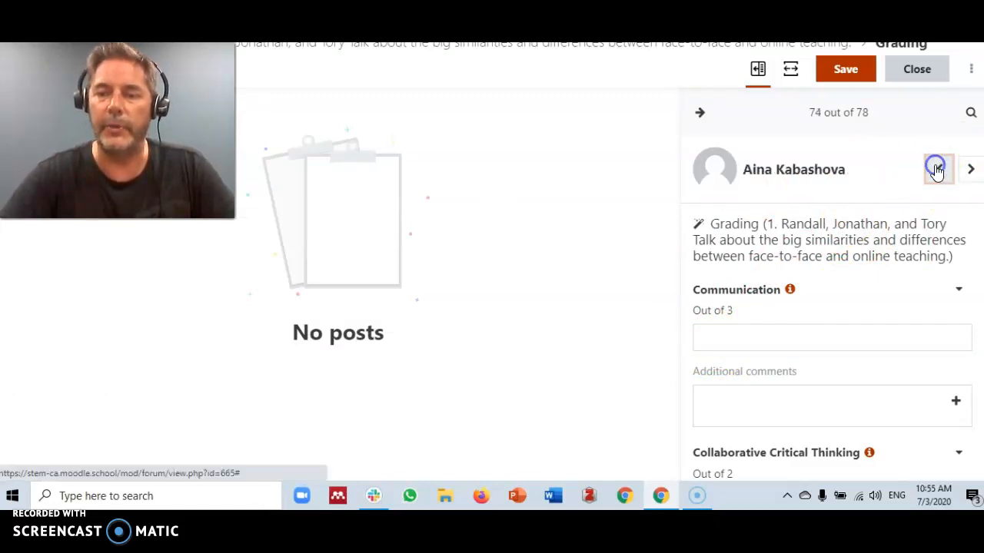
left_click(936, 169)
left_click(936, 169)
left_click(936, 170)
left_click(936, 170)
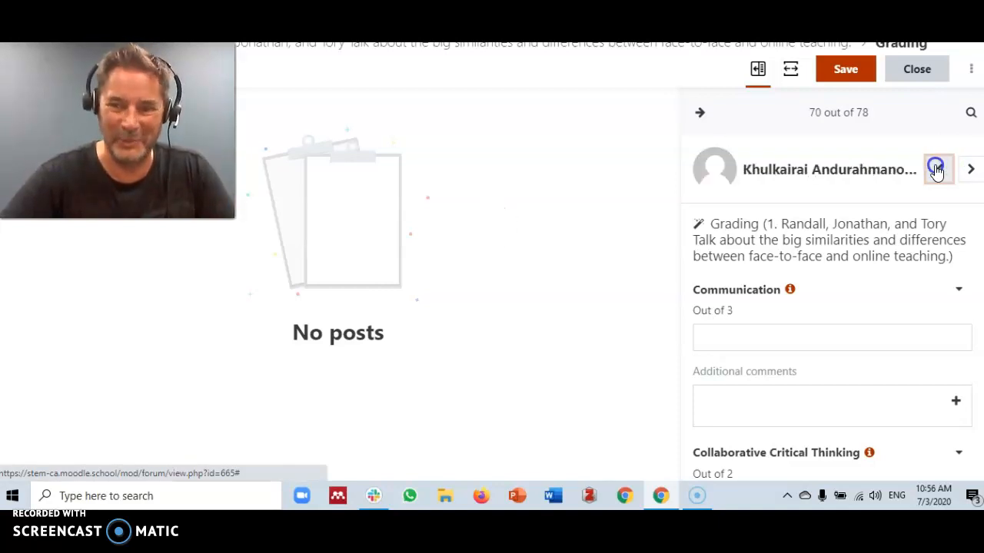
left_click(936, 169)
left_click(936, 169)
left_click(936, 169)
left_click(936, 169)
left_click(936, 169)
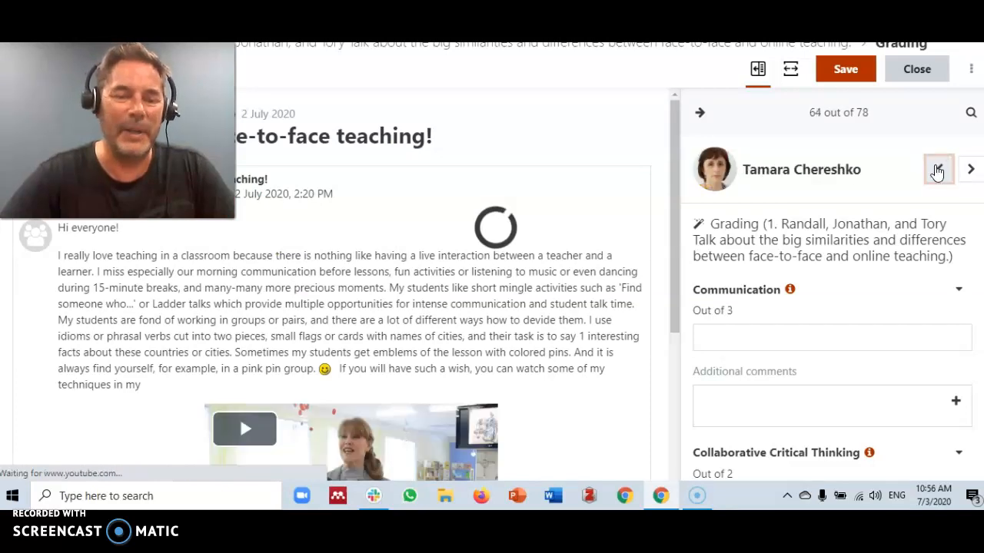
left_click(967, 170)
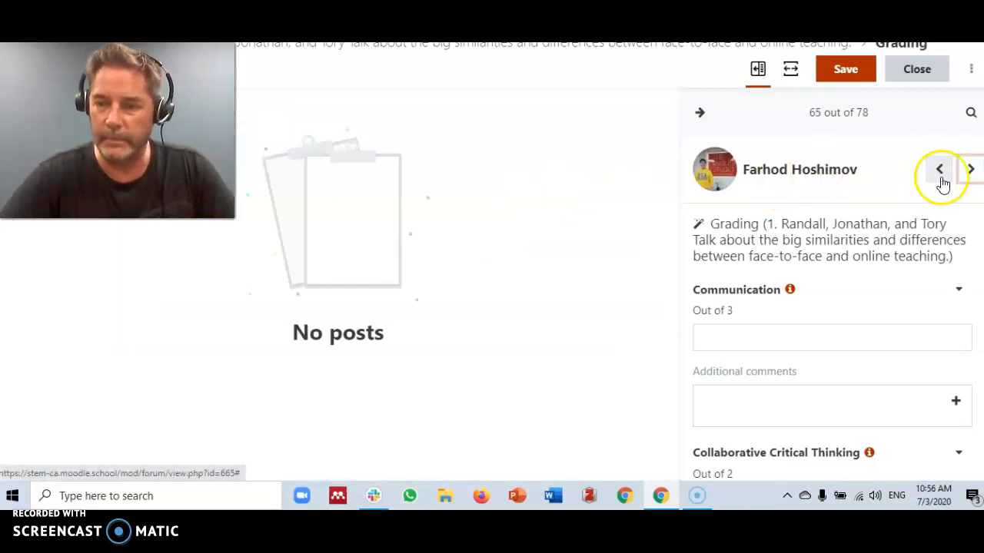
left_click(939, 171)
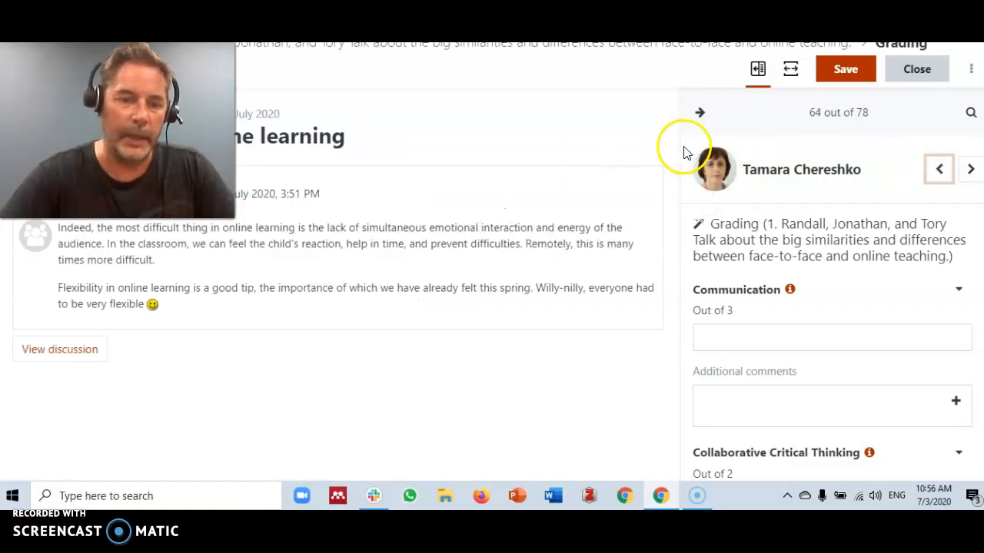
left_click(939, 169)
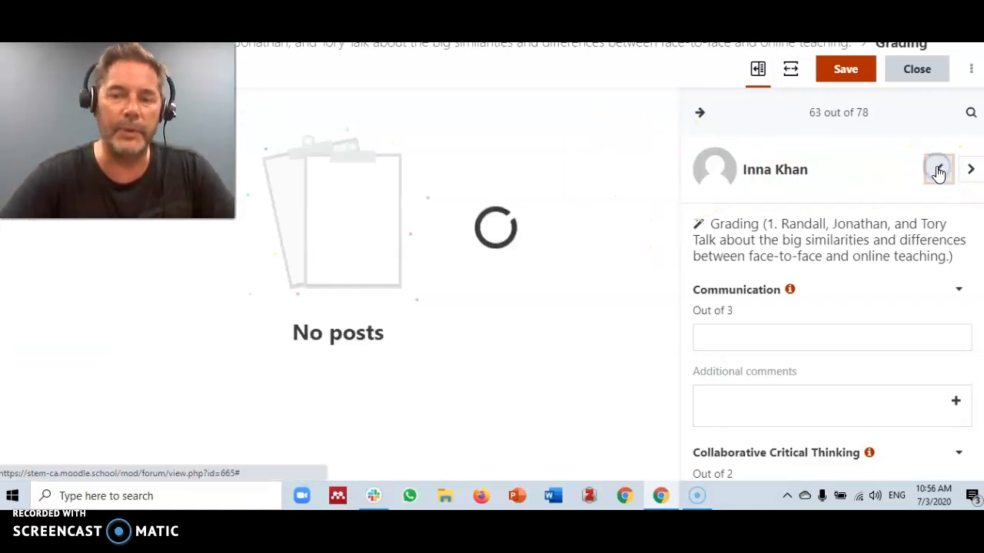
left_click(919, 72)
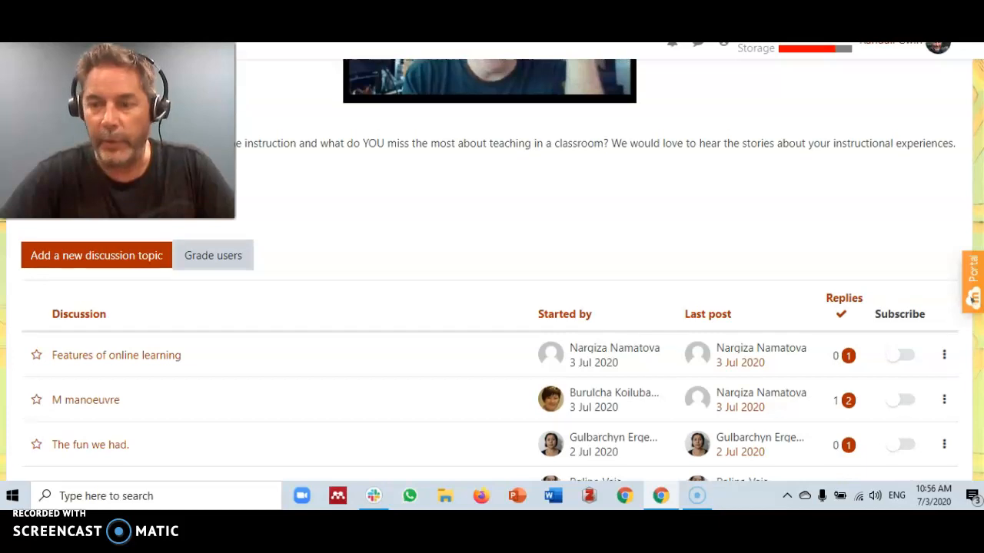
- Open the forum's Advanced grading page with its marking guide options
scroll(492, 308, "up", 5)
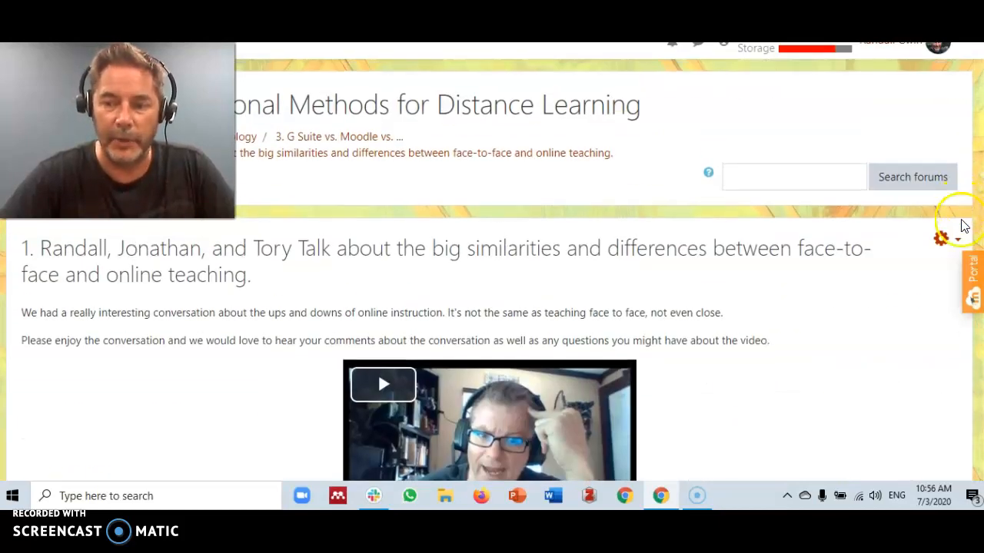
left_click(959, 241)
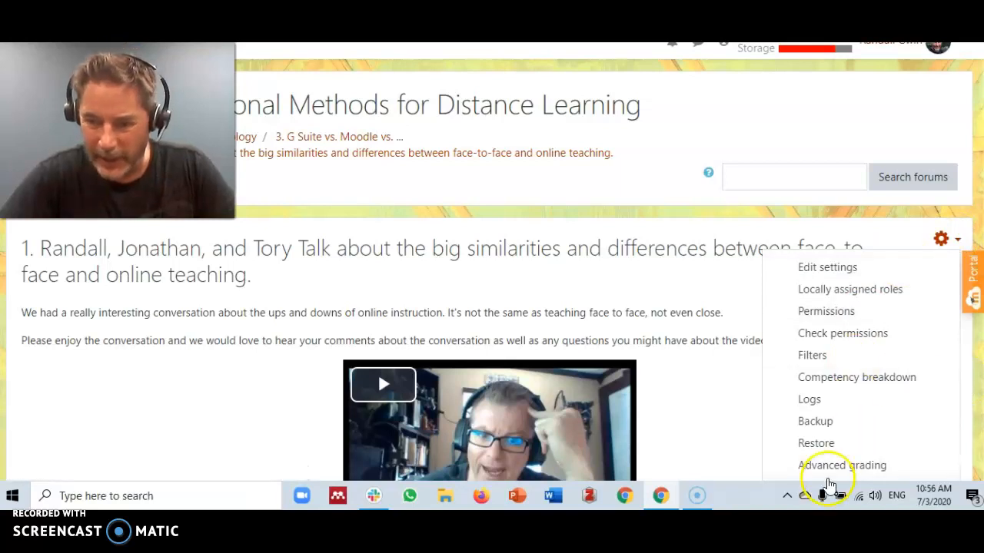
left_click(837, 467)
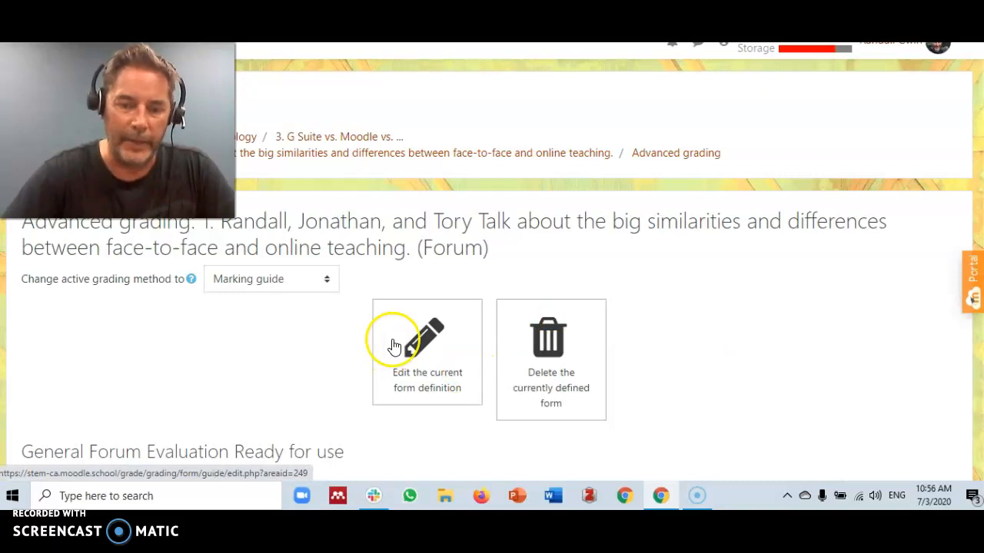
- Delete the General Forum Evaluation grading form and confirm its removal from the forum
left_click(555, 352)
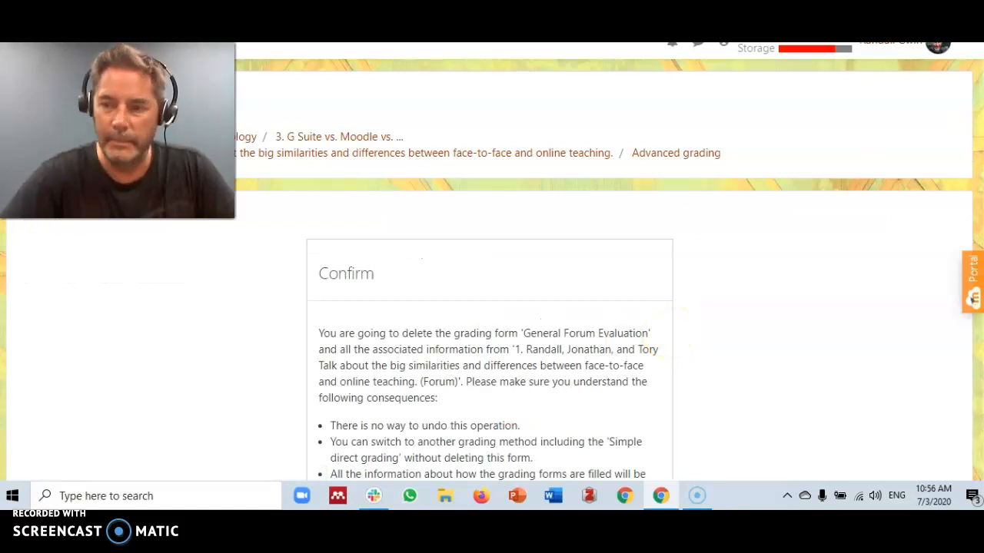
scroll(734, 227, "down", 3)
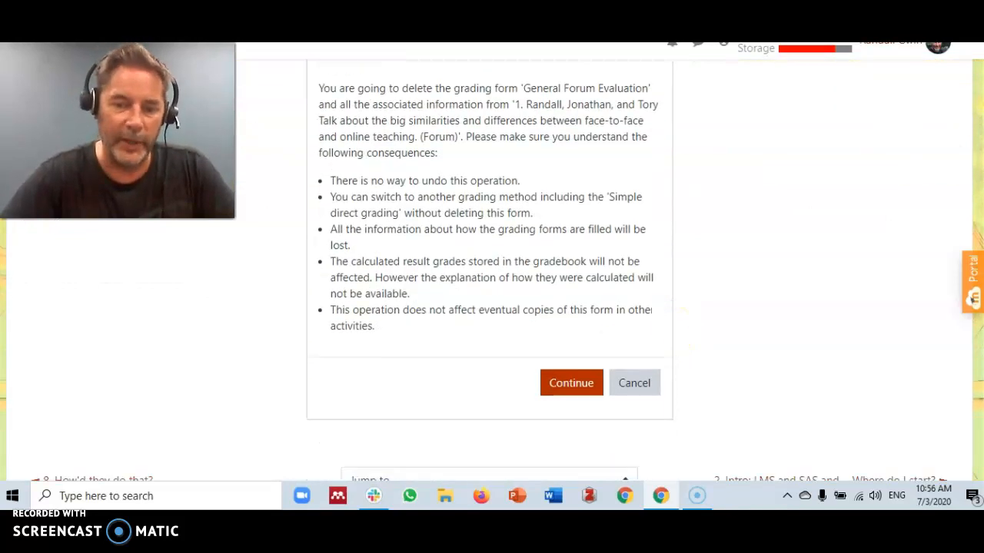
left_click(557, 388)
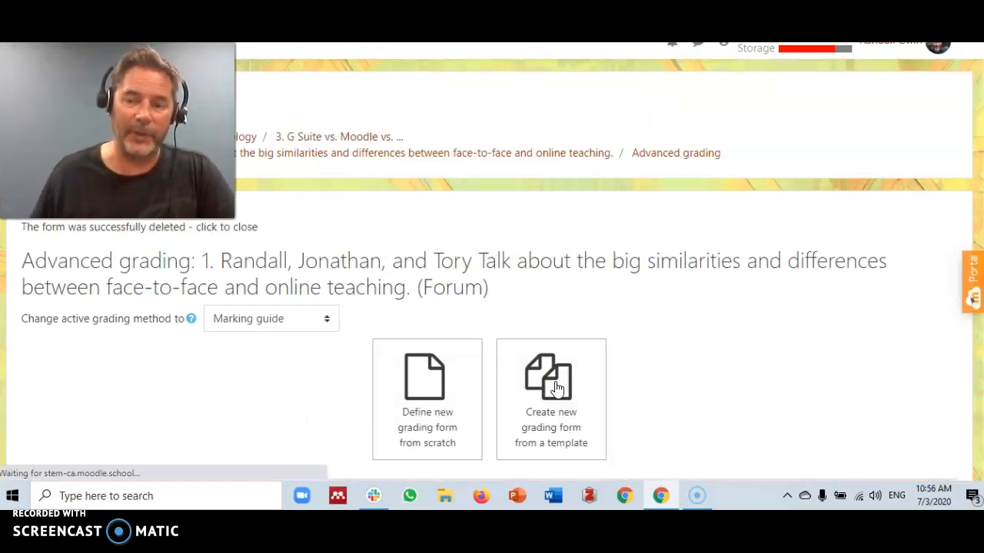
- Define a new grading form from scratch named "Discussion Forum Marking Guide" with the description "Discussion;alsjkdfl;aksj"
left_click(430, 384)
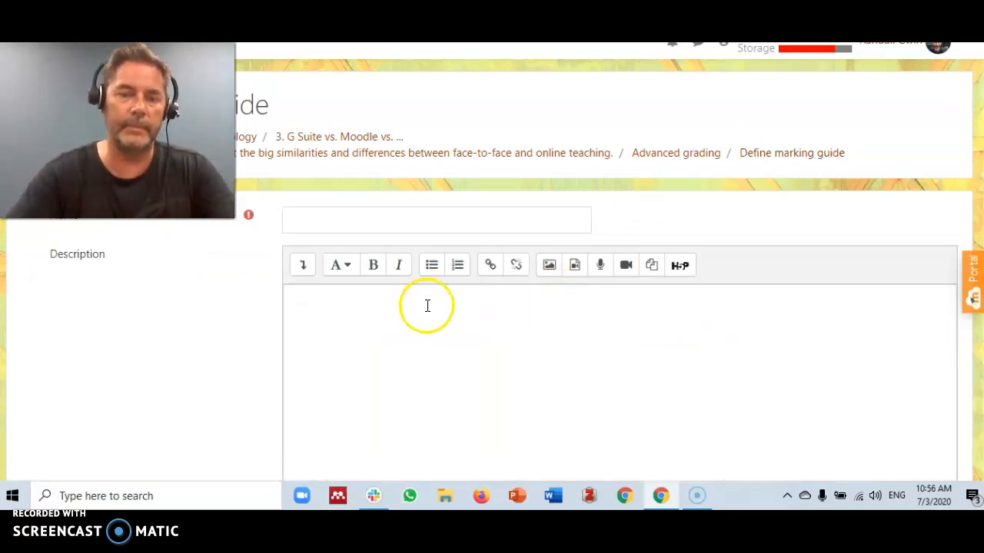
left_click(427, 305)
type("Discussion")
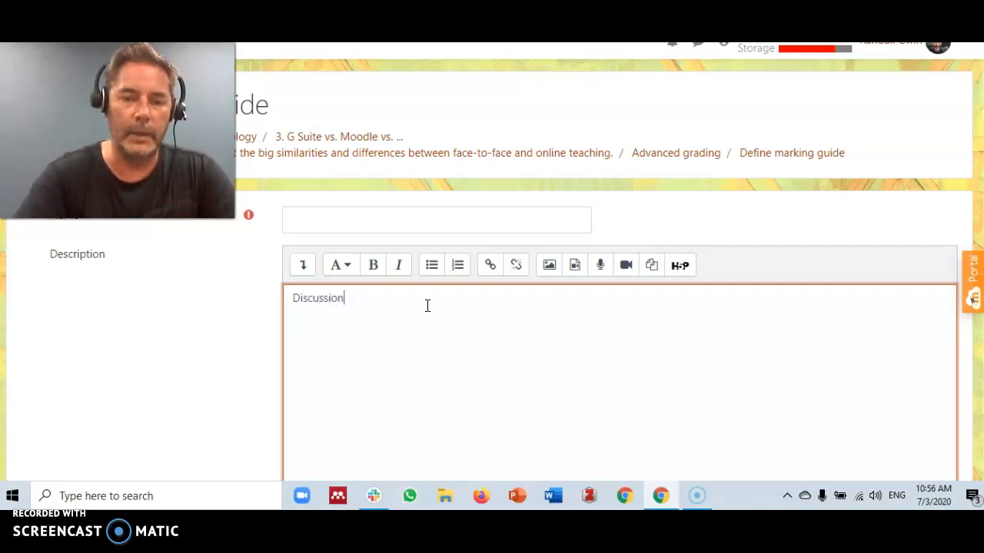
left_click(343, 222)
type("Discussion Forum Marking Guide")
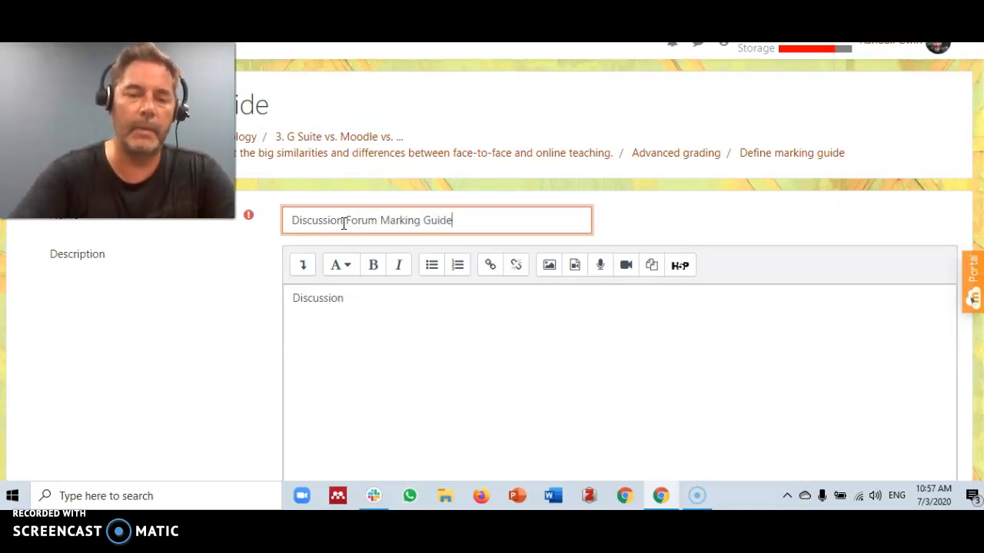
left_click(413, 310)
type(";alsjkdfl;aksj")
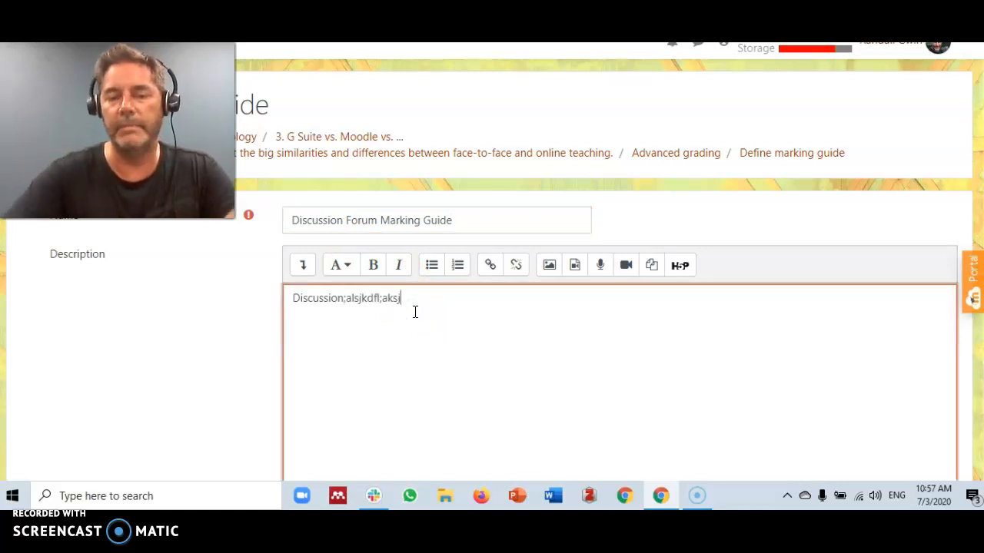
- Name the first criterion "Critical Thinking" and set its maximum score to 5, leaving both descriptions blank
scroll(492, 268, "down", 5)
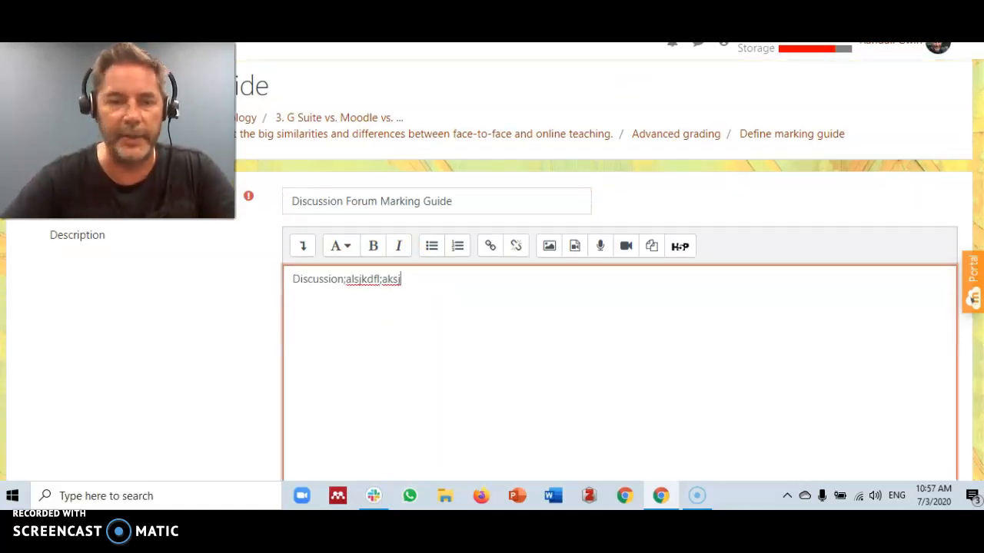
scroll(492, 290, "down", 1)
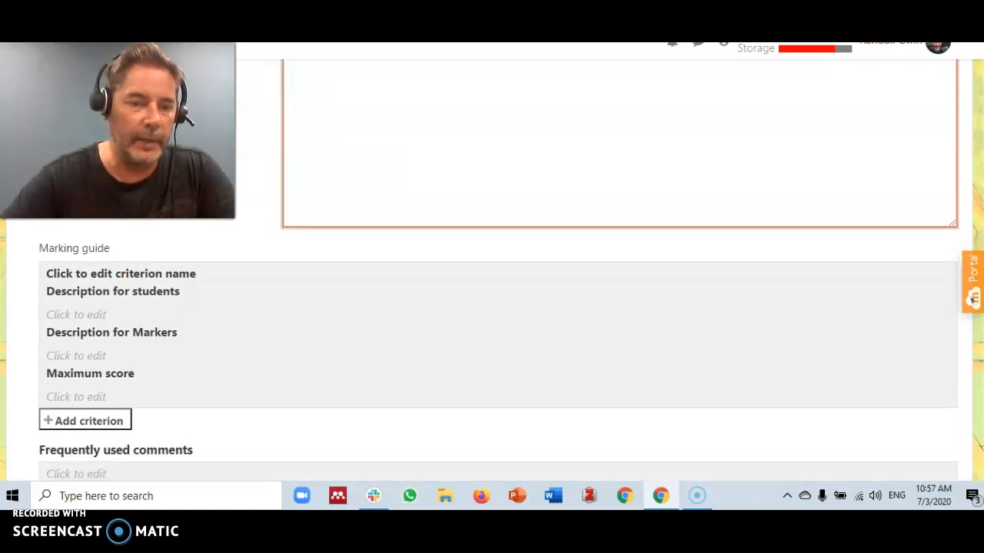
left_click(93, 273)
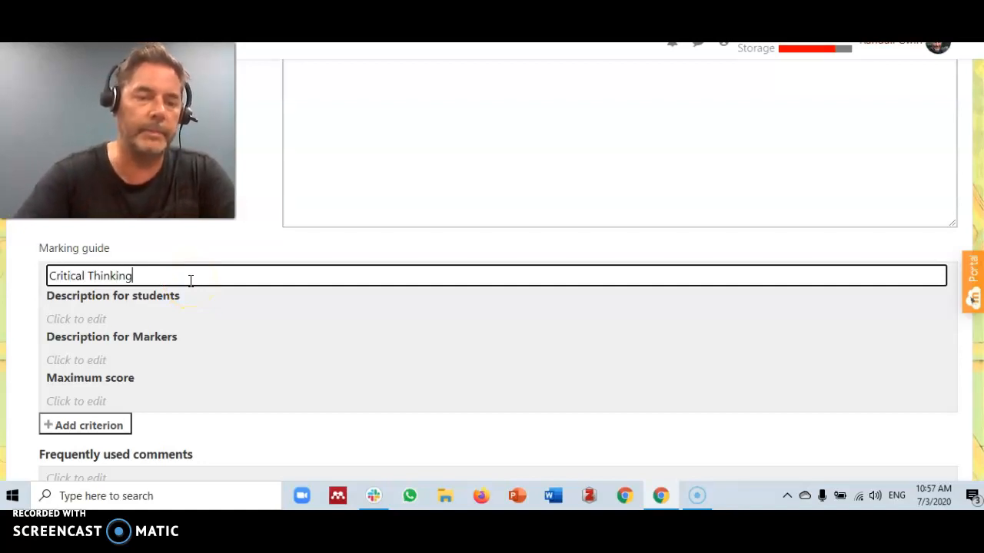
left_click(126, 312)
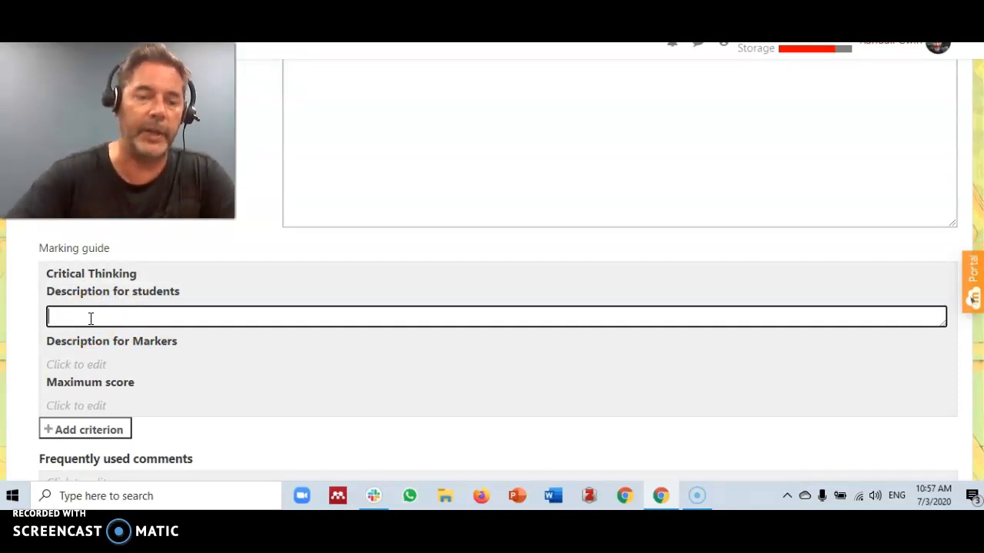
left_click(88, 356)
left_click(87, 357)
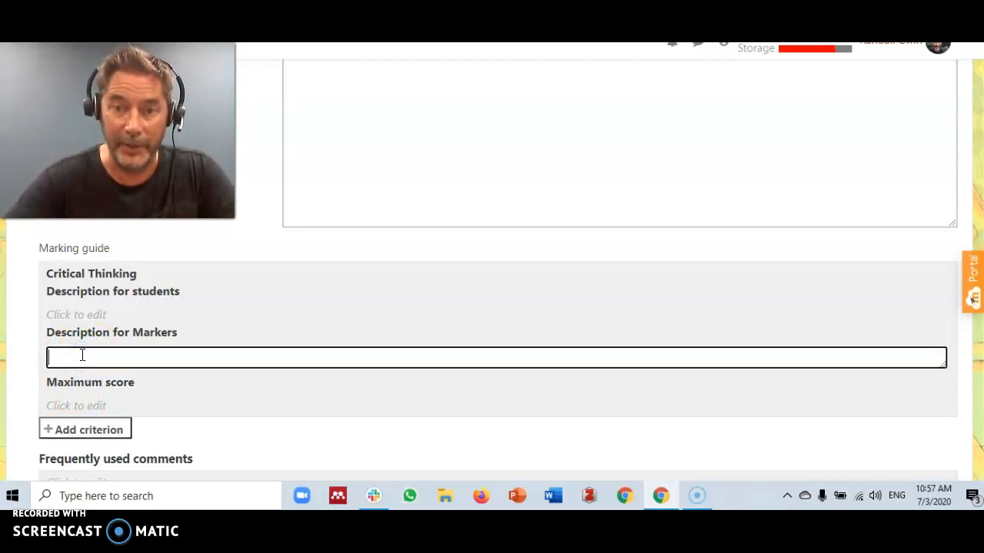
left_click(64, 405)
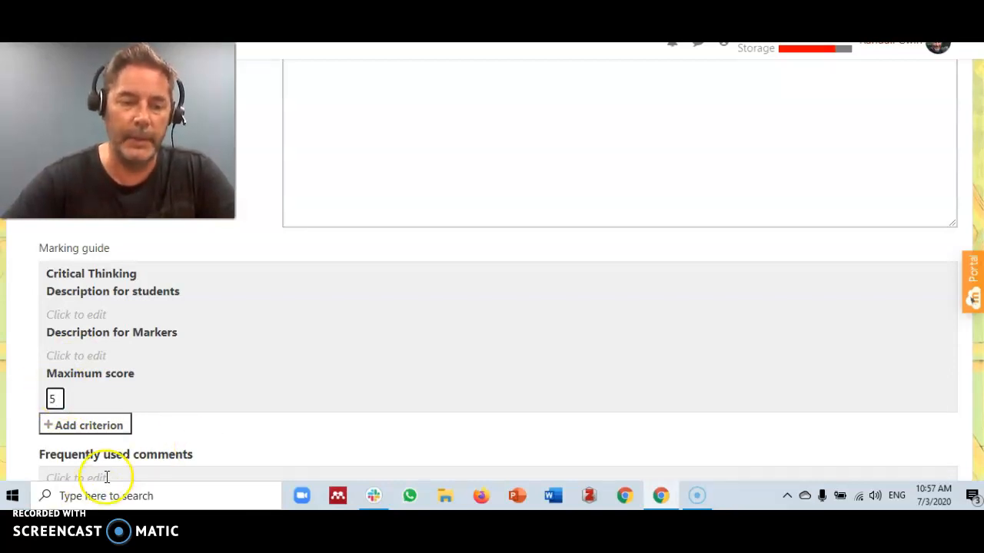
- Add a second criterion named "Clear Communication" and try to save the marking guide as ready
left_click(56, 427)
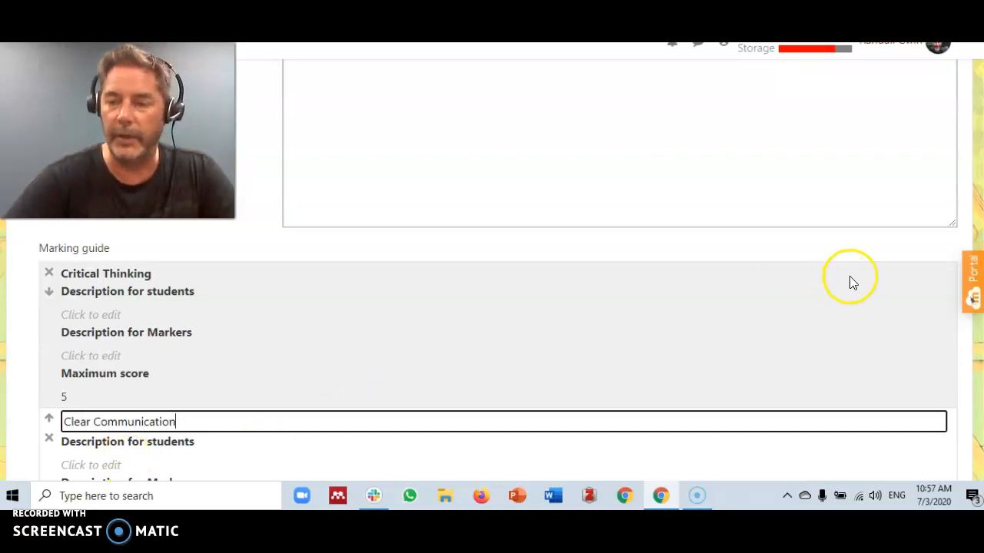
scroll(492, 308, "down", 3)
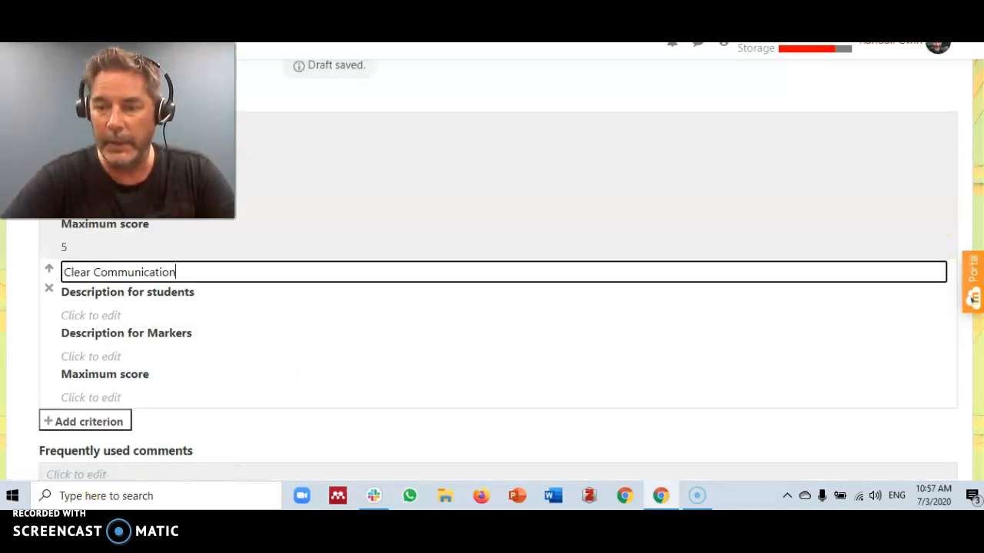
scroll(966, 258, "down", 4)
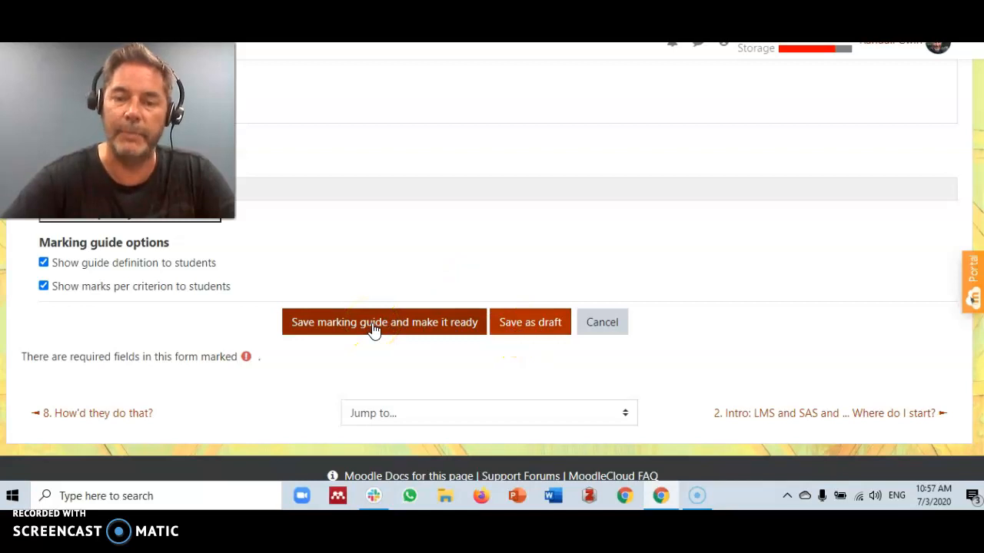
left_click(450, 318)
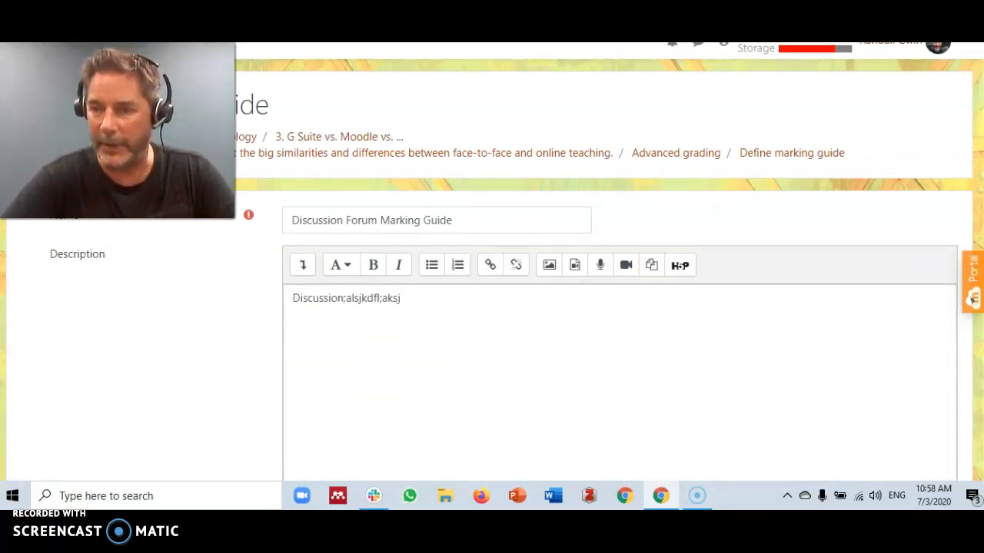
- Set the maximum score of the Clear Communication criterion to 5
scroll(620, 307, "down", 6)
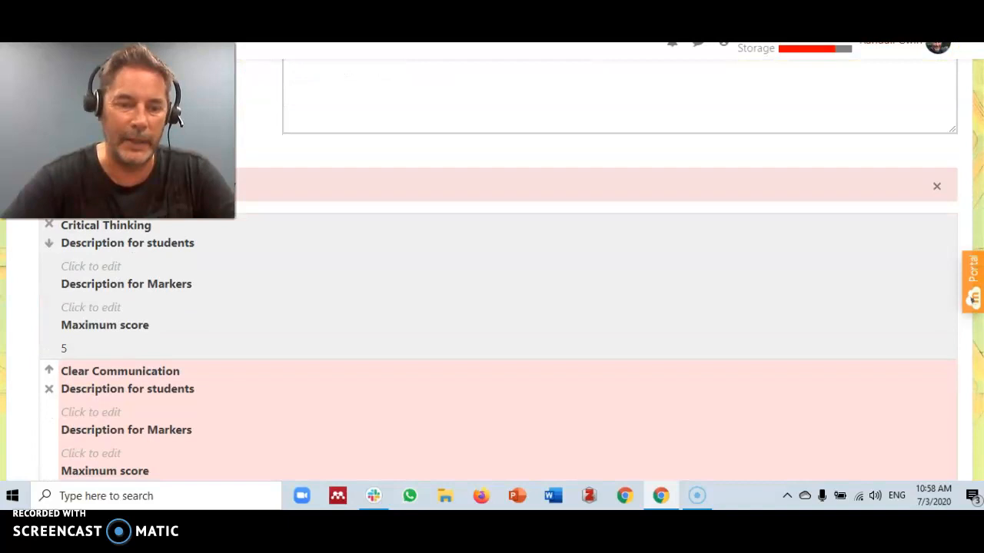
scroll(500, 307, "up", 1)
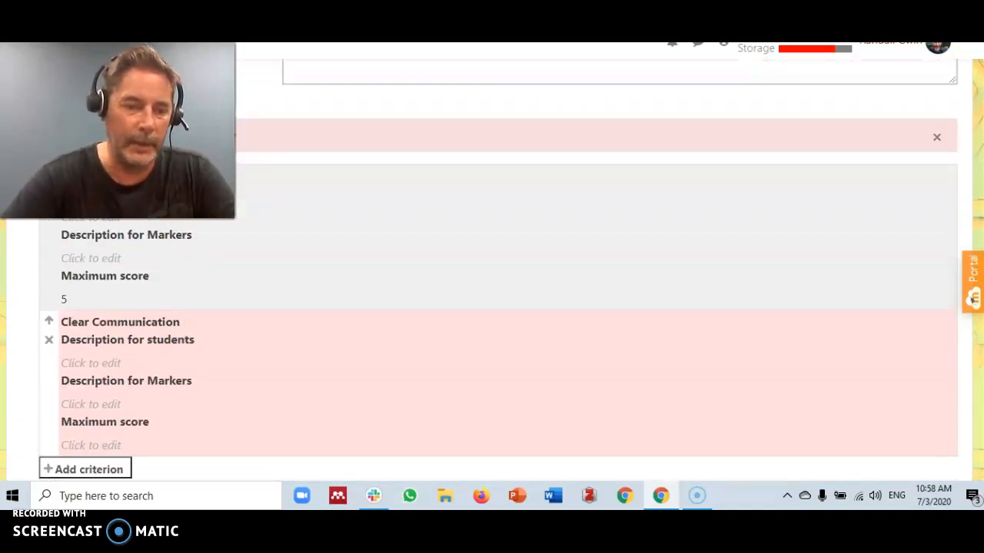
scroll(246, 408, "down", 1)
left_click(88, 431)
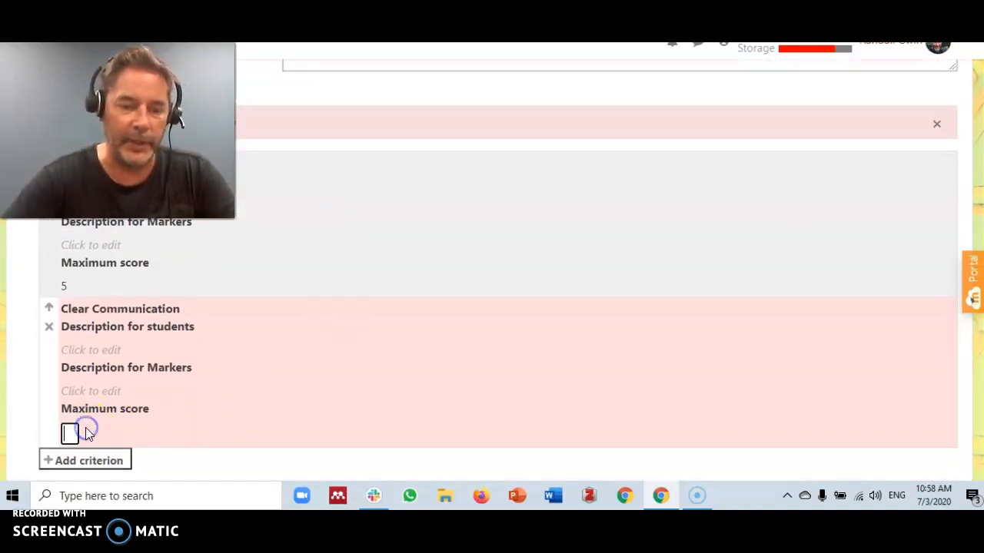
type("5")
- Add an unnamed third criterion and try to save the marking guide as ready with it left blank
left_click(77, 459)
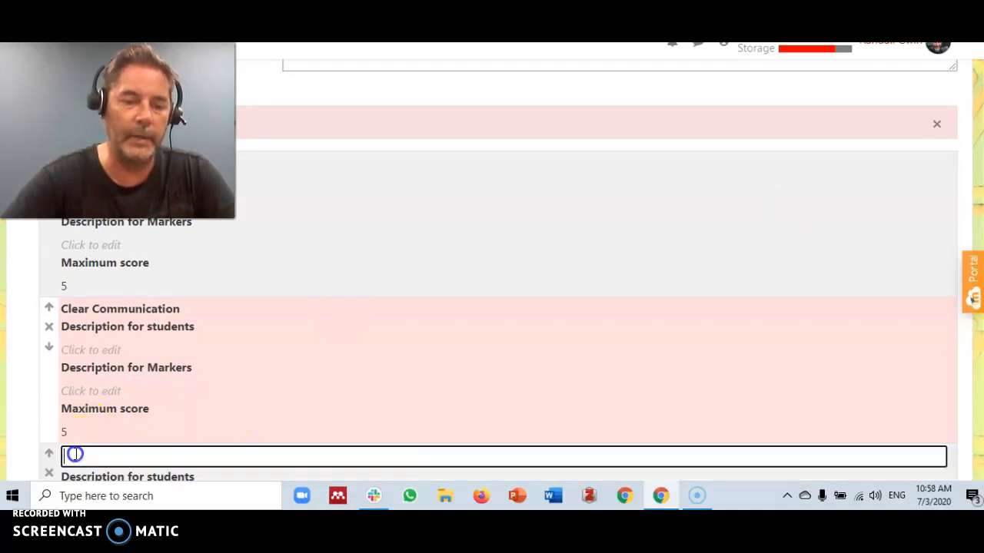
left_click(355, 448)
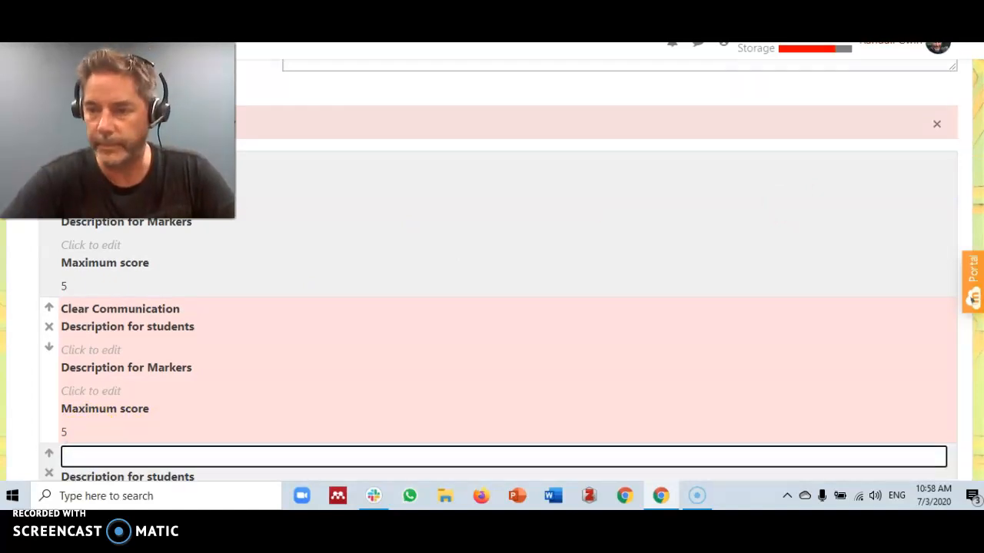
scroll(461, 307, "down", 5)
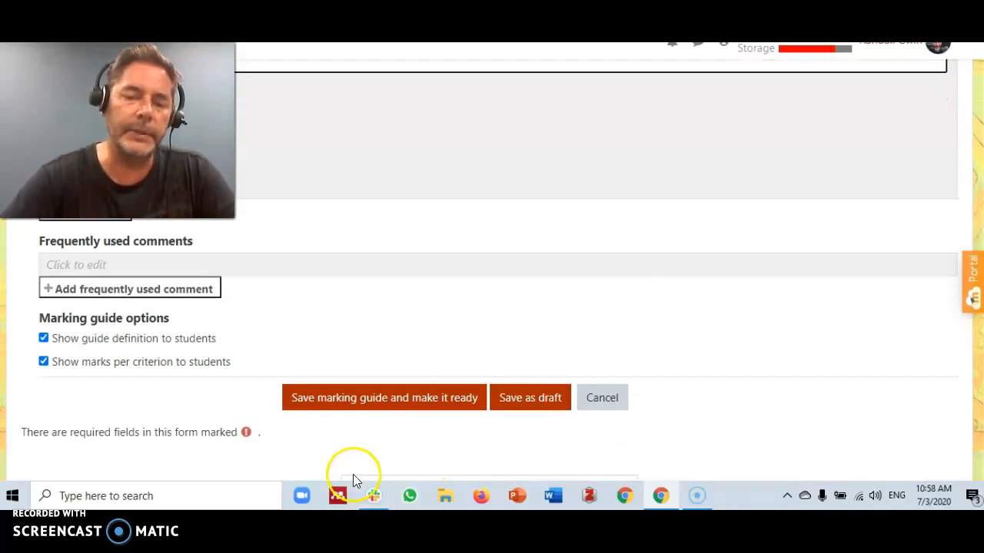
left_click(372, 404)
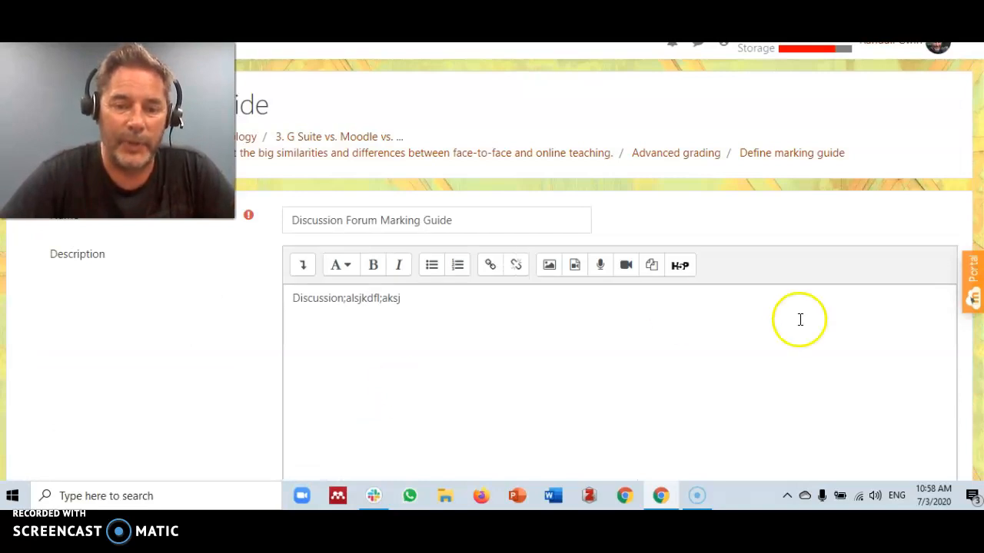
- Delete the empty third criterion, confirm the deletion, and save the marking guide as ready for use
scroll(492, 269, "down", 5)
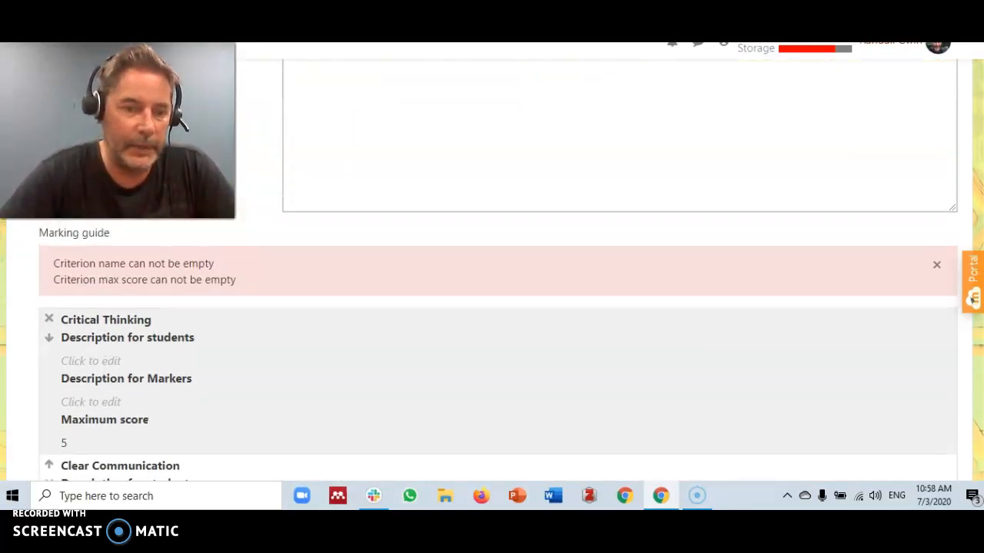
scroll(492, 269, "down", 2)
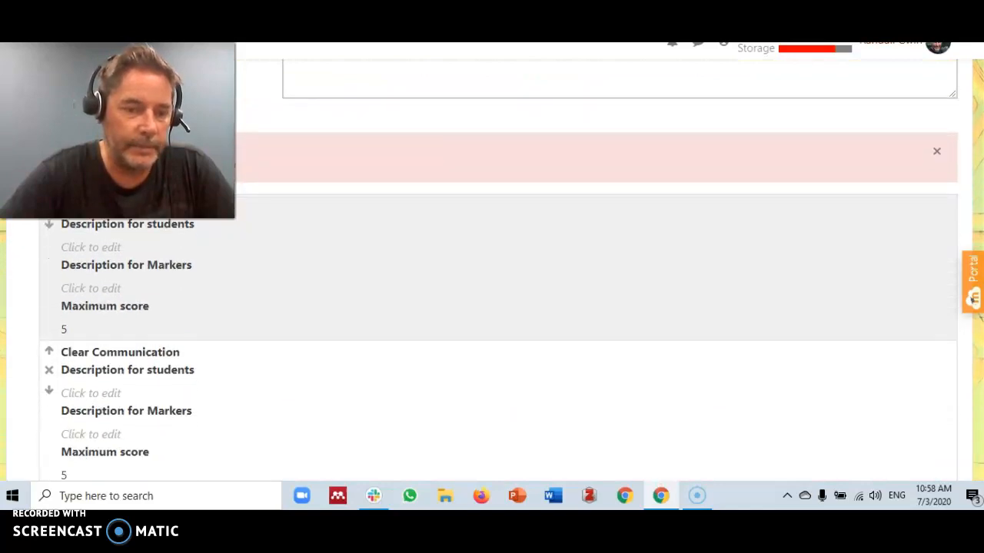
scroll(492, 269, "down", 1)
scroll(492, 308, "down", 1)
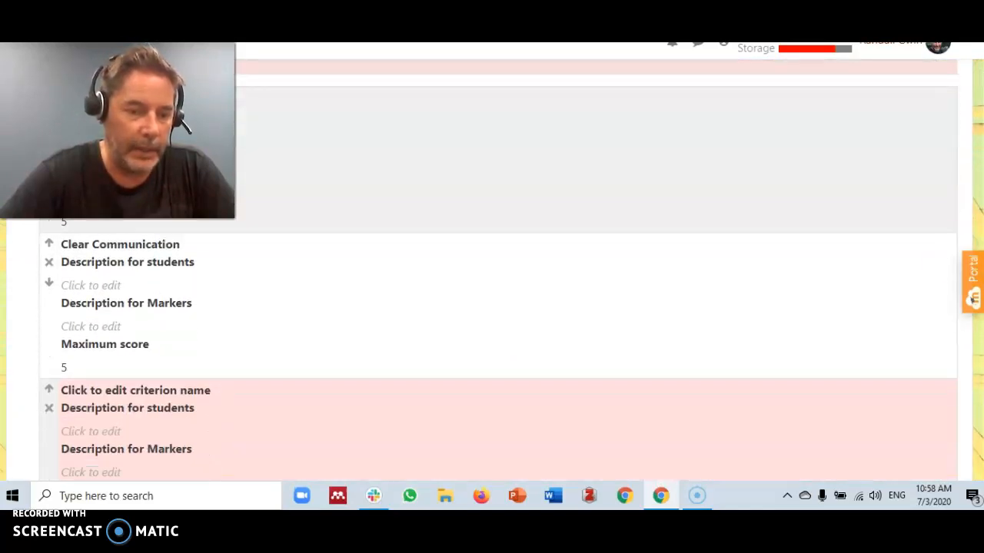
left_click(49, 411)
left_click(447, 326)
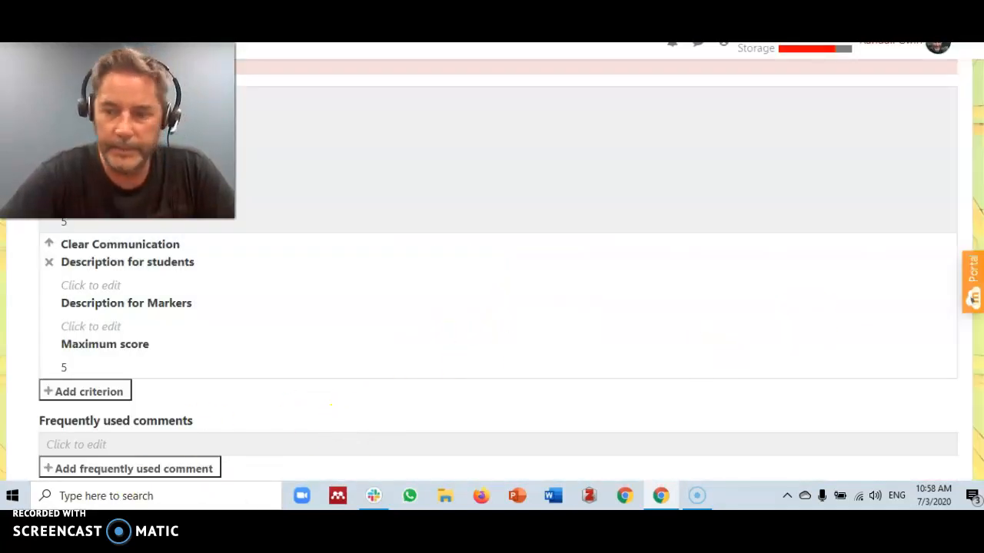
scroll(330, 405, "down", 3)
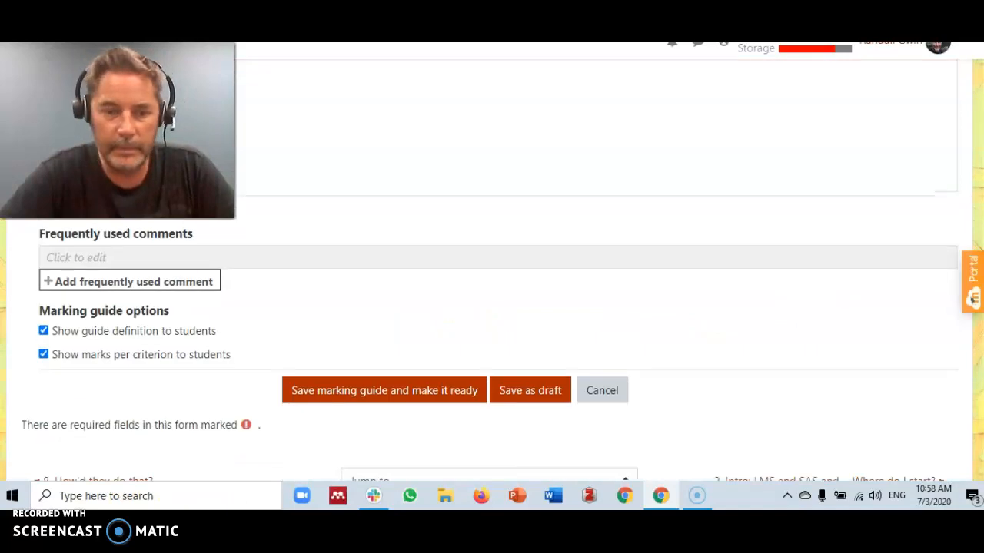
left_click(390, 388)
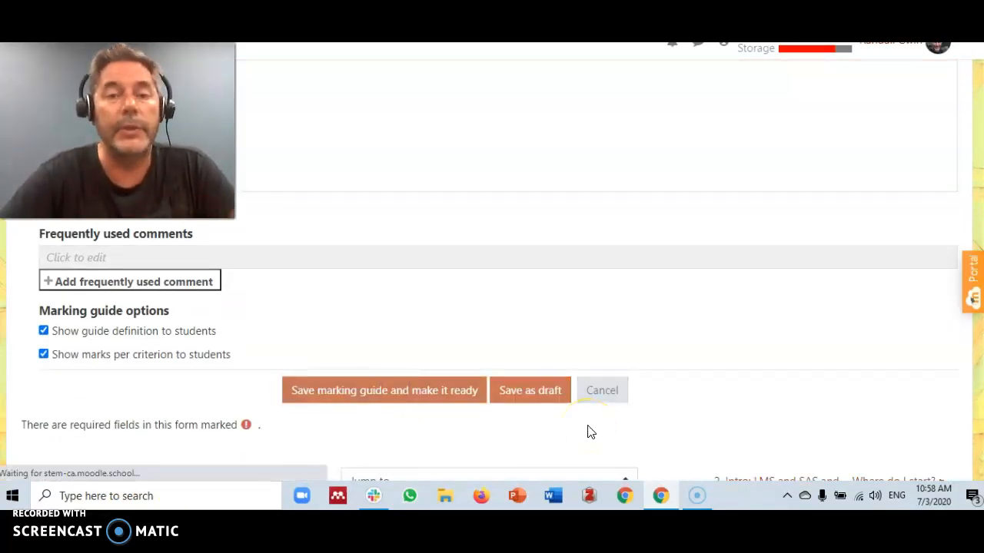